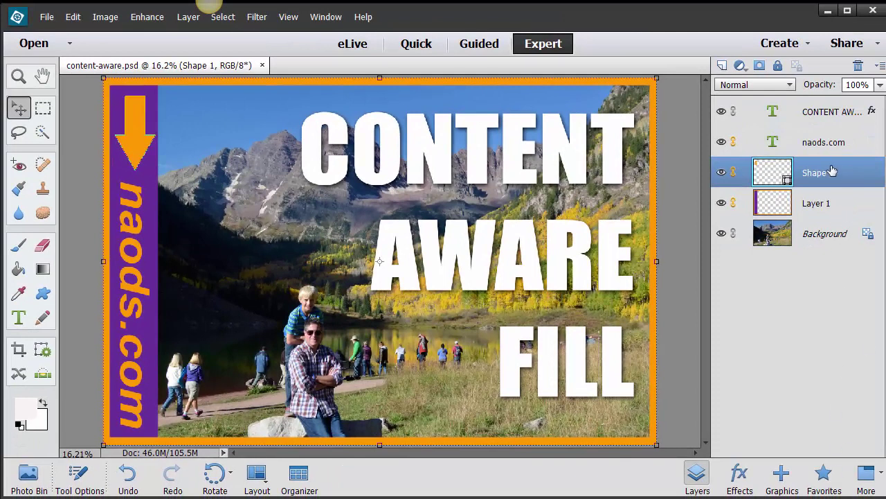
# Delete the Shape 1 arrow, Layer 1 border, and the naods.com and CONTENT AWARE text layers
pyautogui.press('Delete')
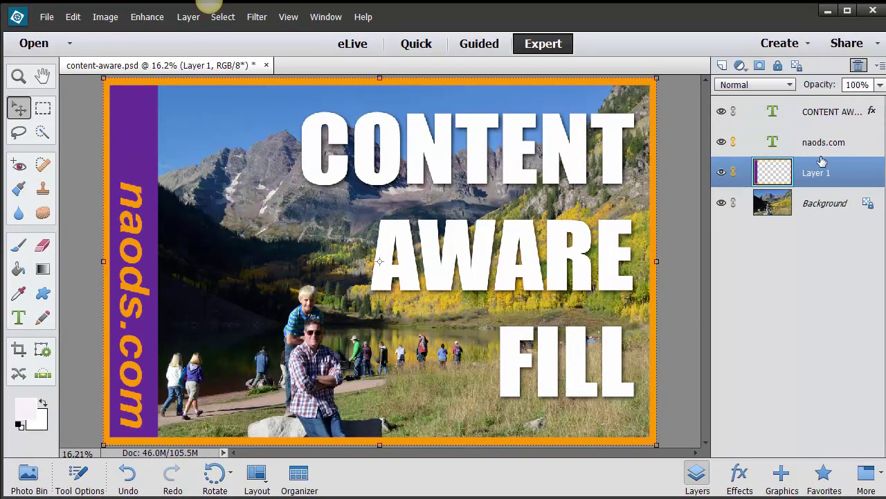
pyautogui.click(858, 65)
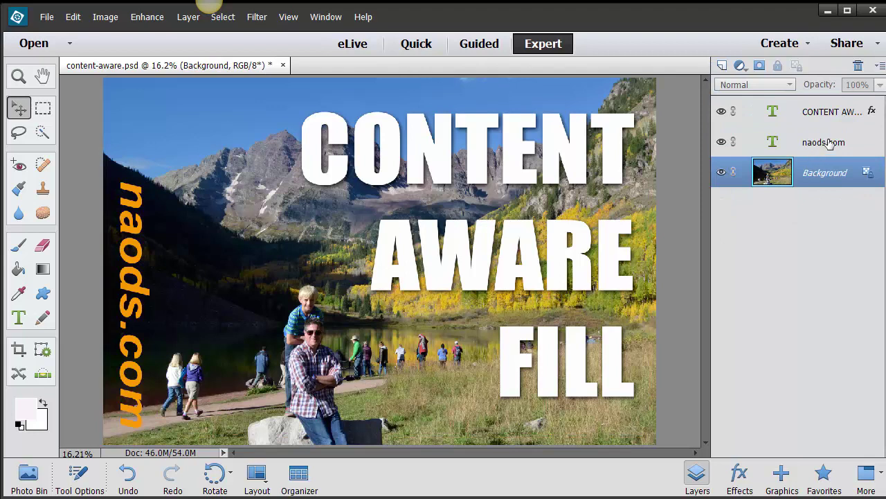
pyautogui.click(828, 143)
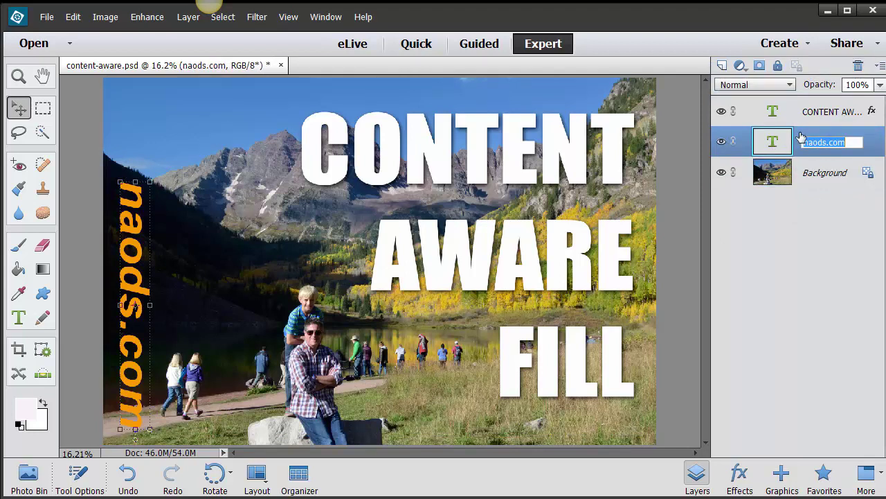
pyautogui.moveTo(803, 139); pyautogui.dragTo(856, 66)
pyautogui.moveTo(831, 110); pyautogui.dragTo(856, 66)
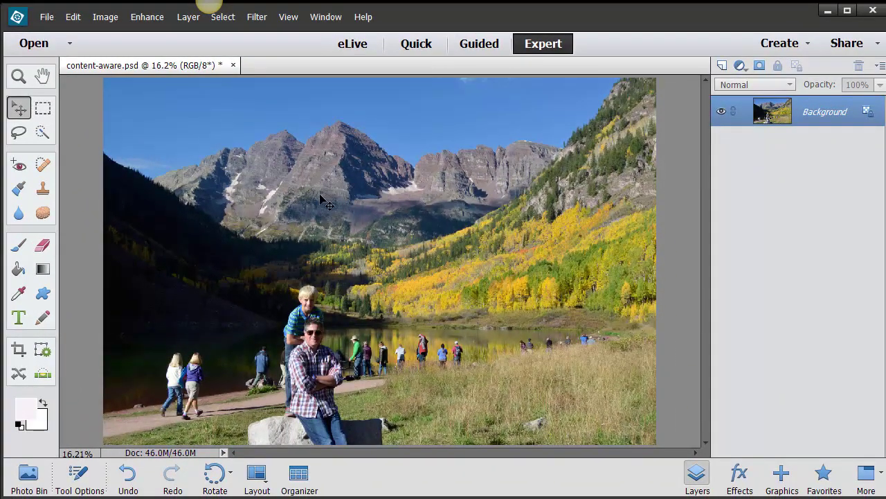
pyautogui.hotkey('ctrl', '-')
pyautogui.scroll(5, 487, 253)
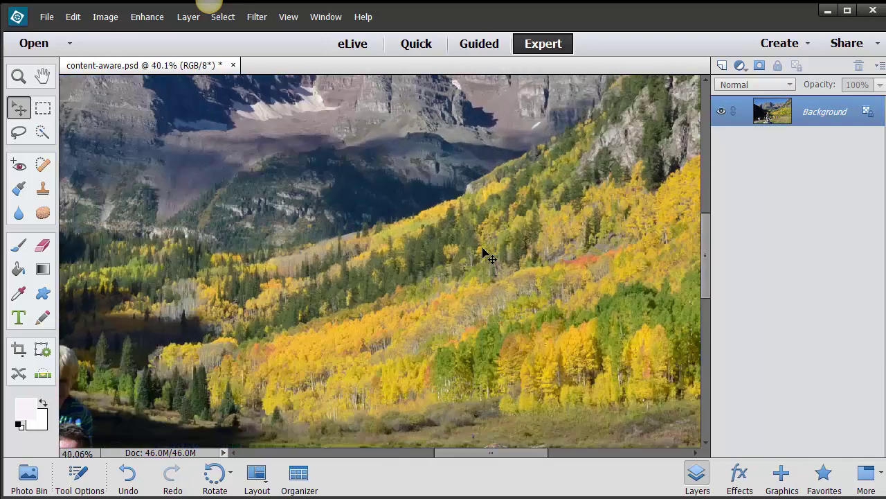
pyautogui.scroll(-4, 485, 251)
pyautogui.scroll(-1, 413, 263)
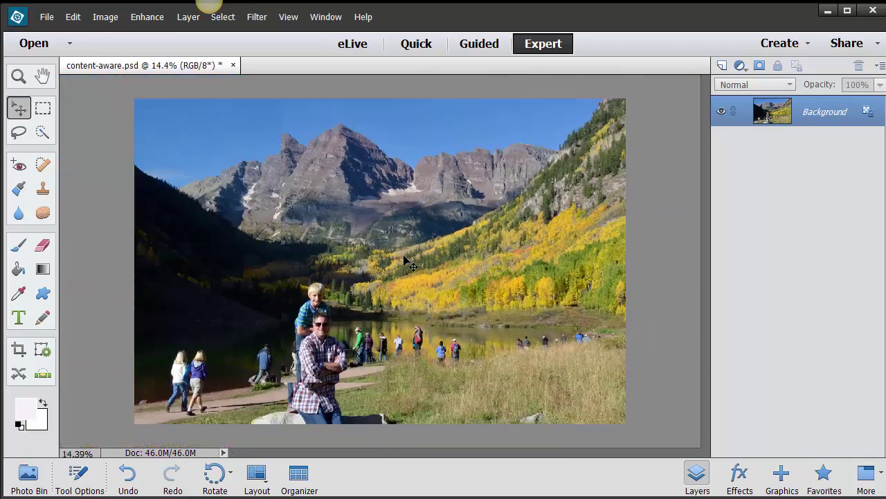
pyautogui.scroll(1, 385, 254)
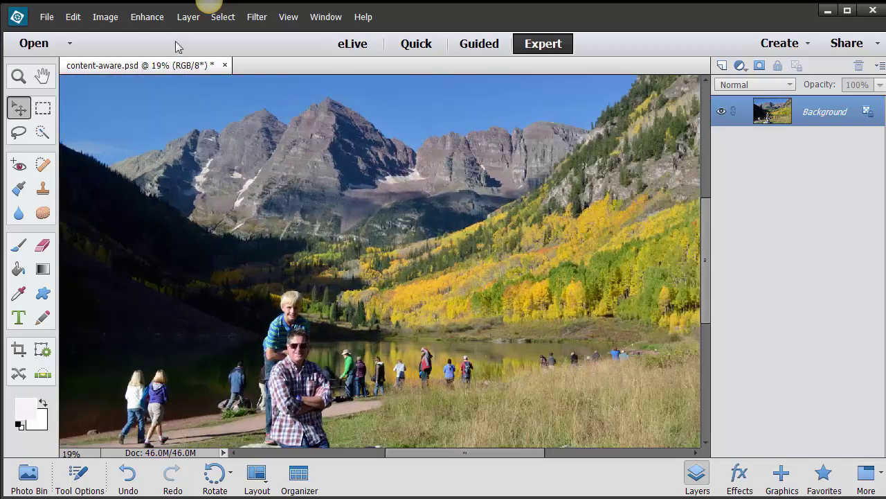
pyautogui.click(72, 16)
pyautogui.moveTo(89, 305)
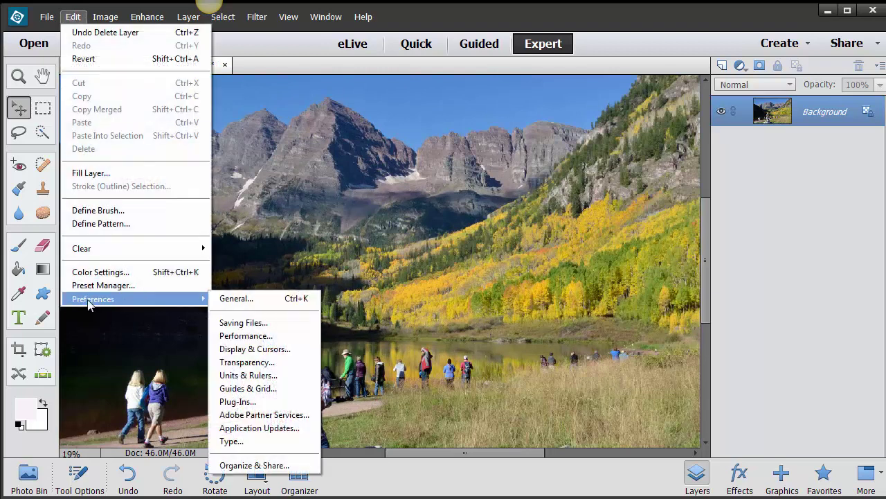
pyautogui.click(247, 298)
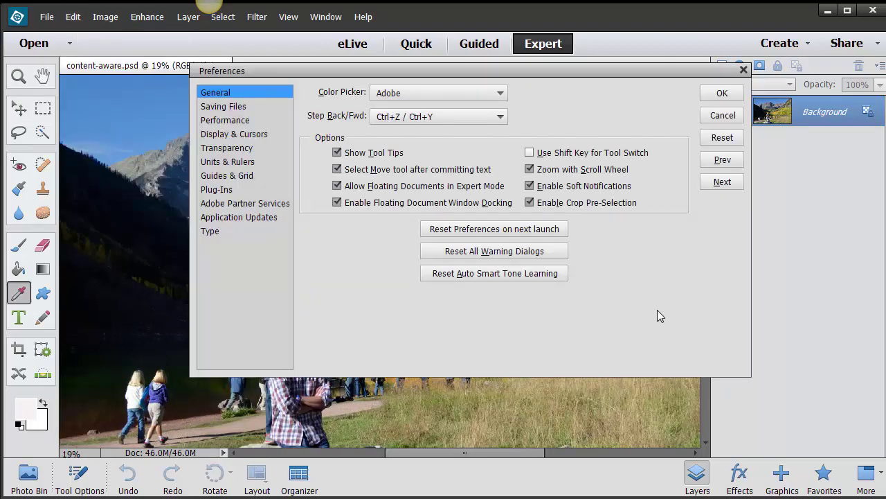
pyautogui.click(337, 186)
pyautogui.click(529, 169)
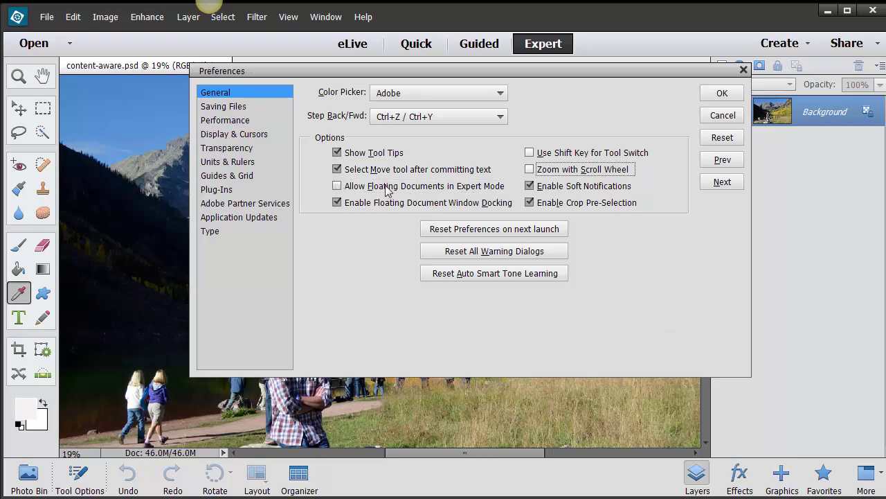
pyautogui.click(338, 185)
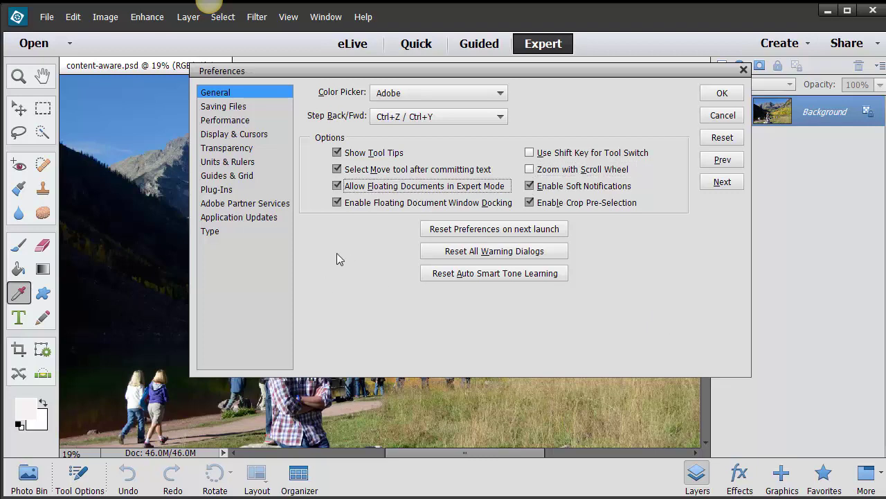
pyautogui.click(534, 172)
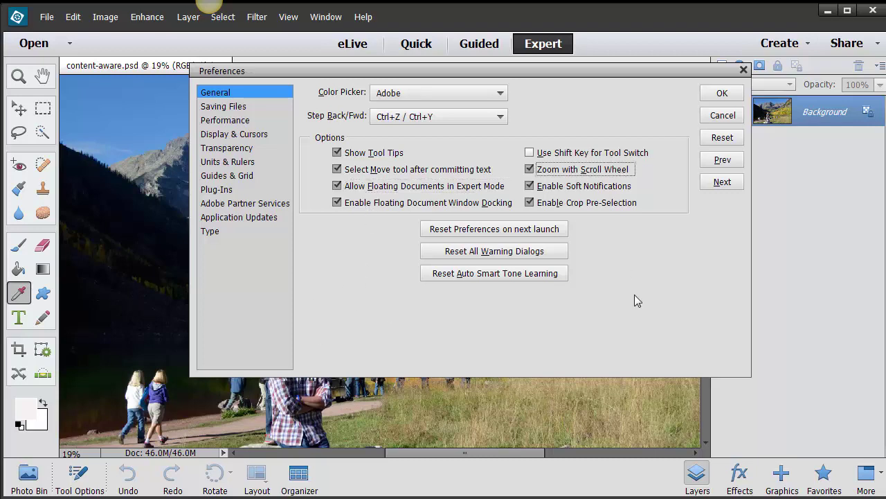
pyautogui.click(721, 94)
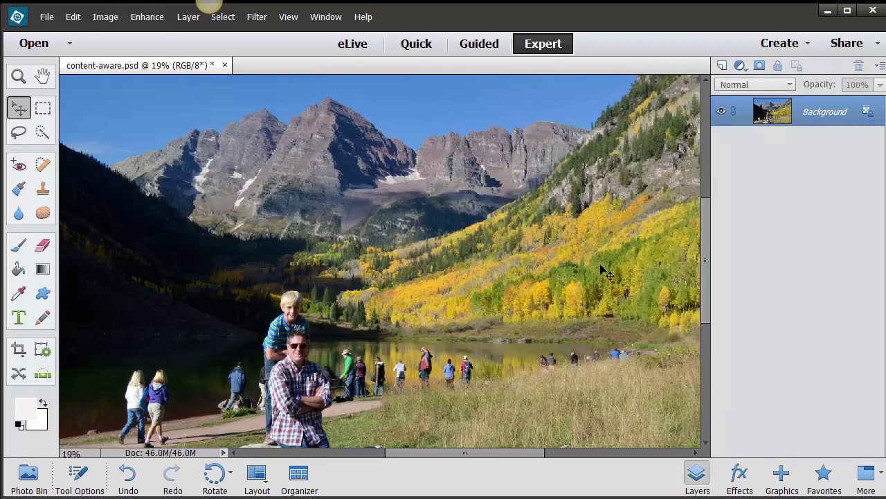
# Duplicate the Background layer, keeping the default name 'Background copy'
pyautogui.rightClick(806, 106)
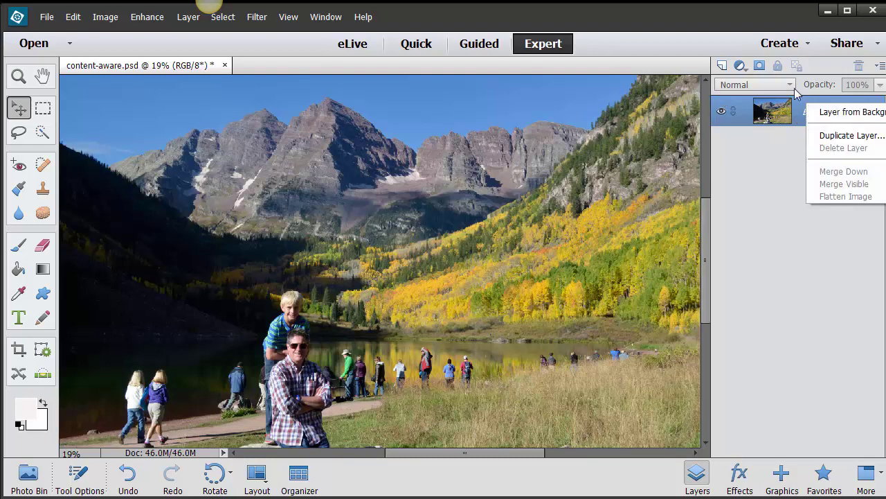
pyautogui.click(797, 107)
pyautogui.rightClick(798, 108)
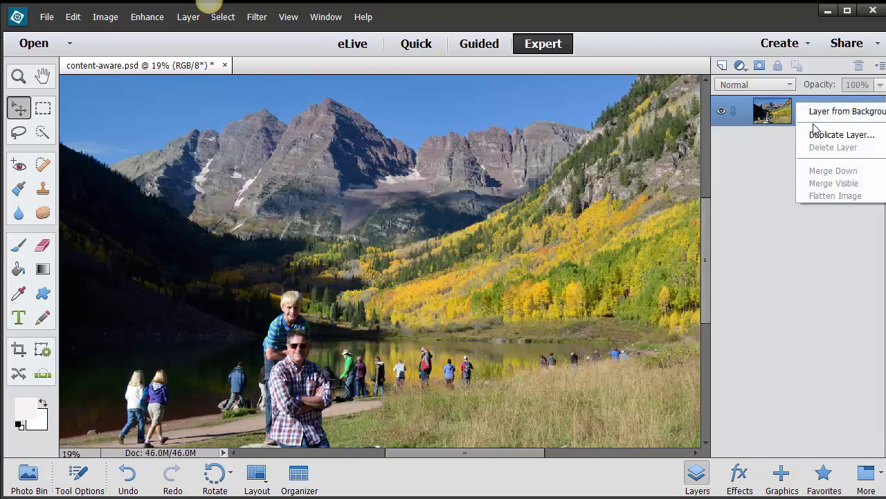
pyautogui.click(840, 135)
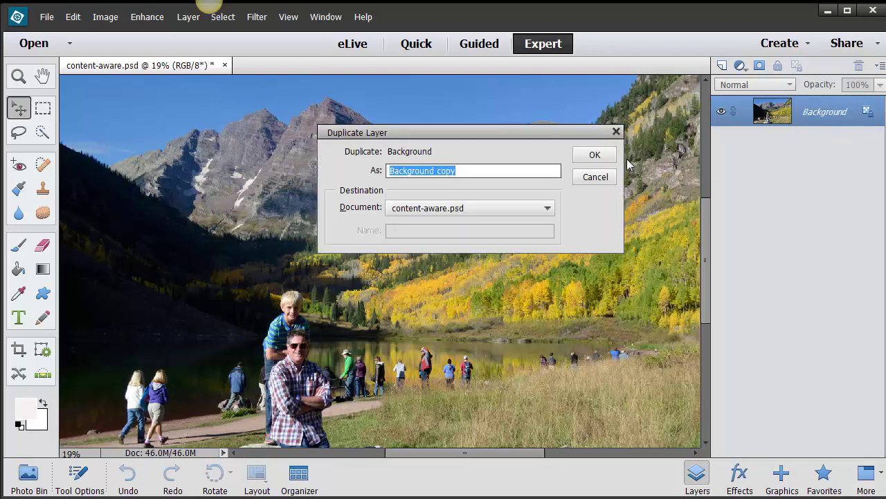
pyautogui.click(596, 158)
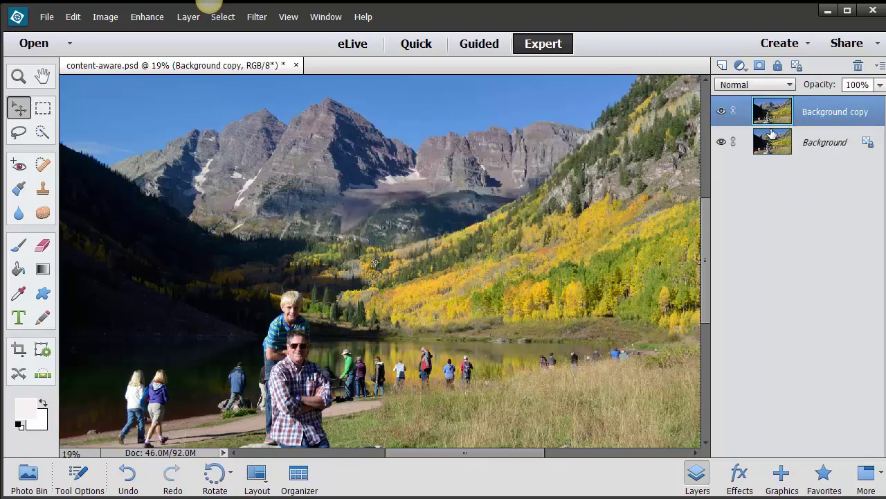
pyautogui.scroll(3, 619, 373)
pyautogui.scroll(3, 618, 374)
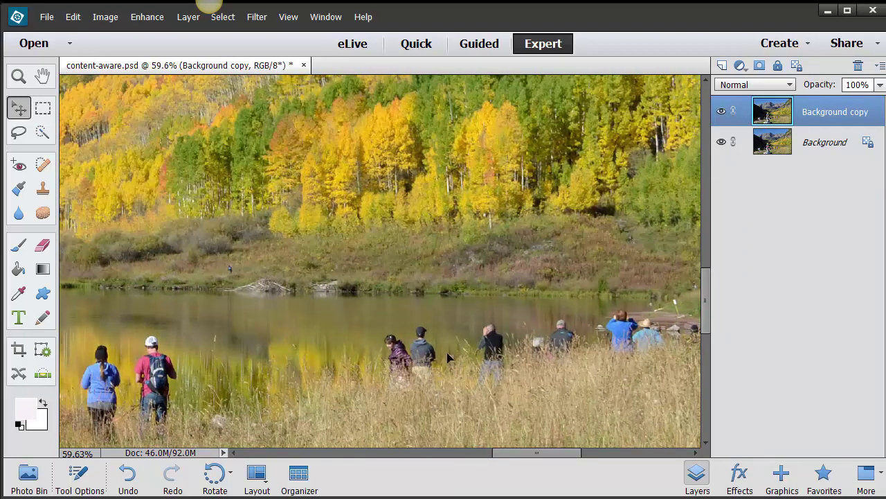
# Lasso the tourist group on the right shore, Content-Aware fill it, then deselect
pyautogui.click(19, 134)
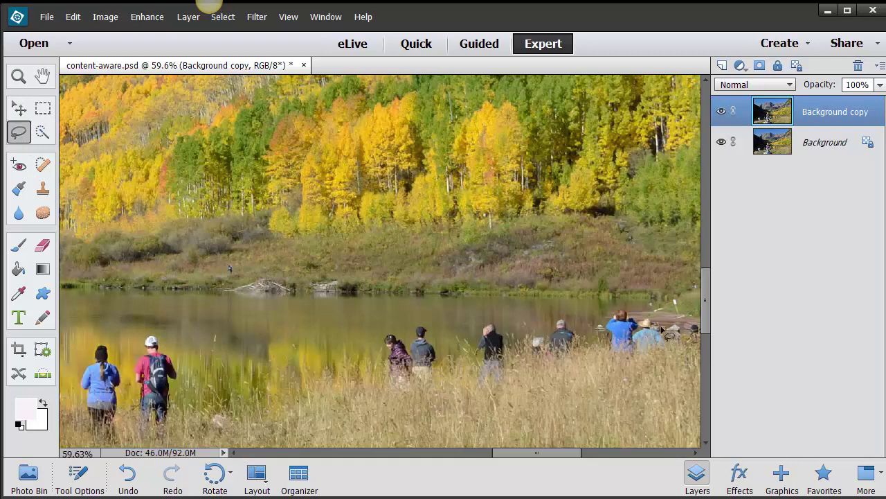
pyautogui.moveTo(675, 353)
pyautogui.mouseDown()
pyautogui.moveTo(662, 322)
pyautogui.moveTo(623, 310)
pyautogui.moveTo(583, 340)
pyautogui.moveTo(555, 316)
pyautogui.moveTo(514, 348)
pyautogui.moveTo(501, 327)
pyautogui.moveTo(484, 323)
pyautogui.moveTo(471, 354)
pyautogui.moveTo(444, 356)
pyautogui.moveTo(429, 327)
pyautogui.moveTo(386, 332)
pyautogui.moveTo(381, 341)
pyautogui.moveTo(382, 382)
pyautogui.moveTo(416, 389)
pyautogui.moveTo(441, 380)
pyautogui.moveTo(510, 384)
pyautogui.moveTo(522, 365)
pyautogui.moveTo(577, 362)
pyautogui.moveTo(592, 352)
pyautogui.moveTo(670, 353)
pyautogui.mouseUp()
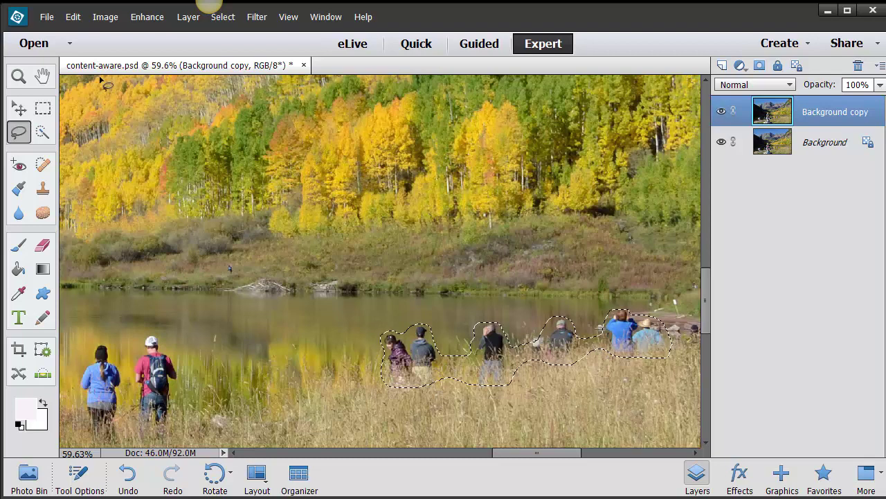
pyautogui.click(74, 18)
pyautogui.click(103, 173)
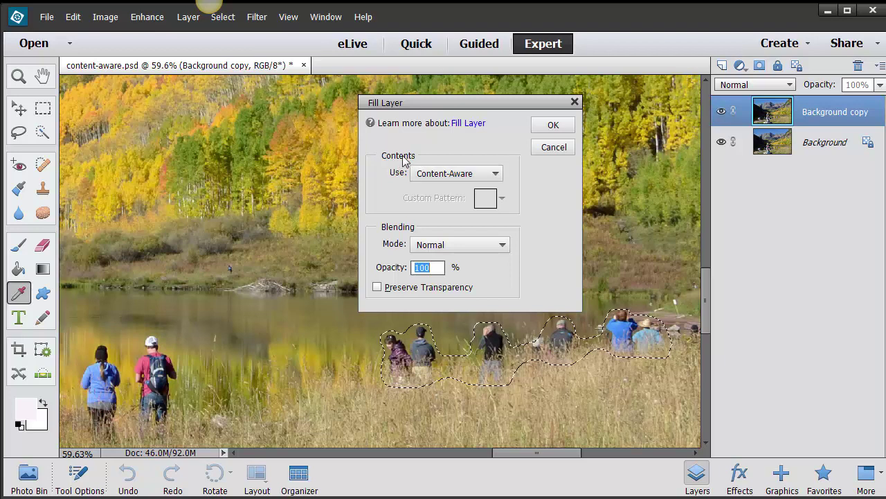
pyautogui.click(450, 174)
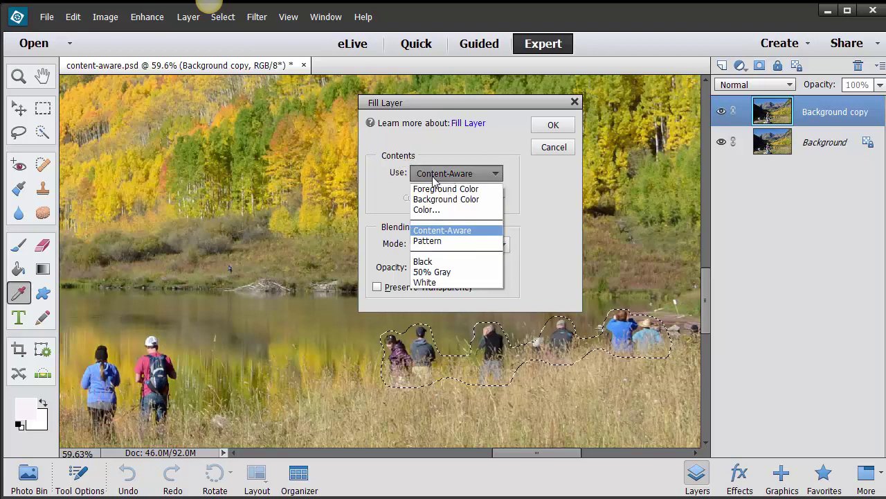
pyautogui.click(454, 231)
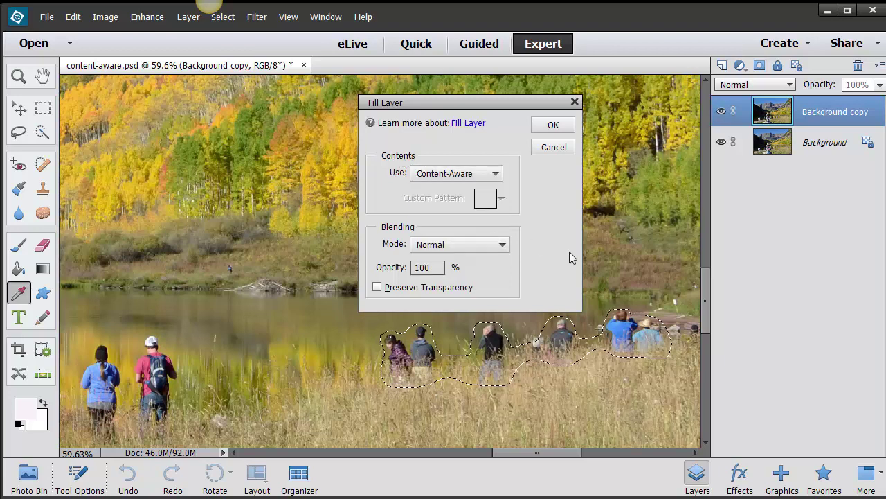
pyautogui.click(553, 125)
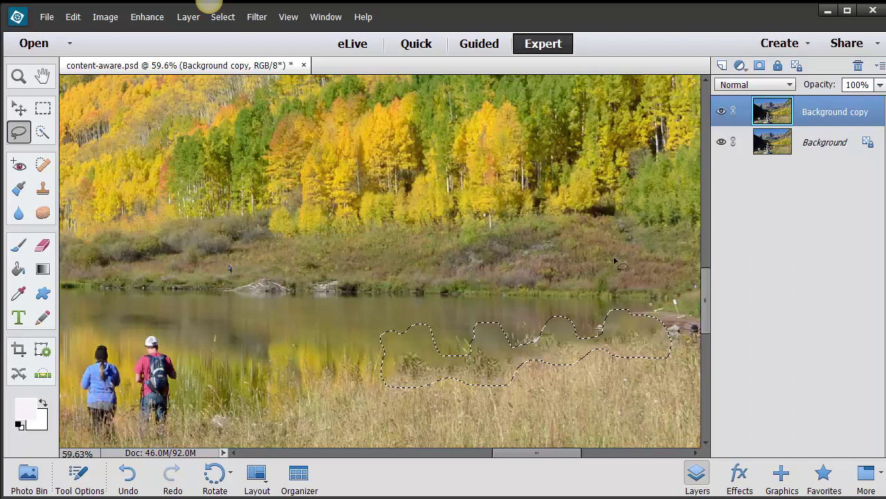
pyautogui.hotkey('ctrl', 'd')
# Lasso the red-shirted hiker with the backpack and remove him with a Content-Aware fill
pyautogui.scroll(-2, 580, 307)
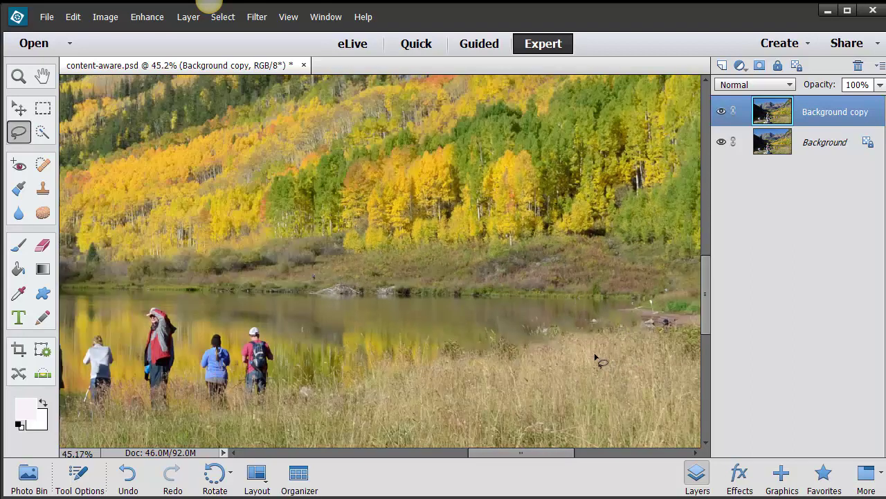
pyautogui.scroll(-4, 534, 373)
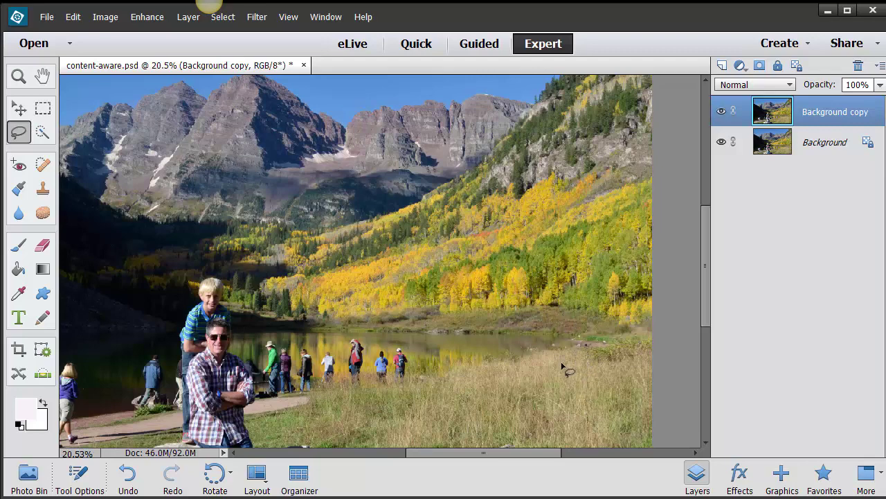
pyautogui.scroll(6, 356, 361)
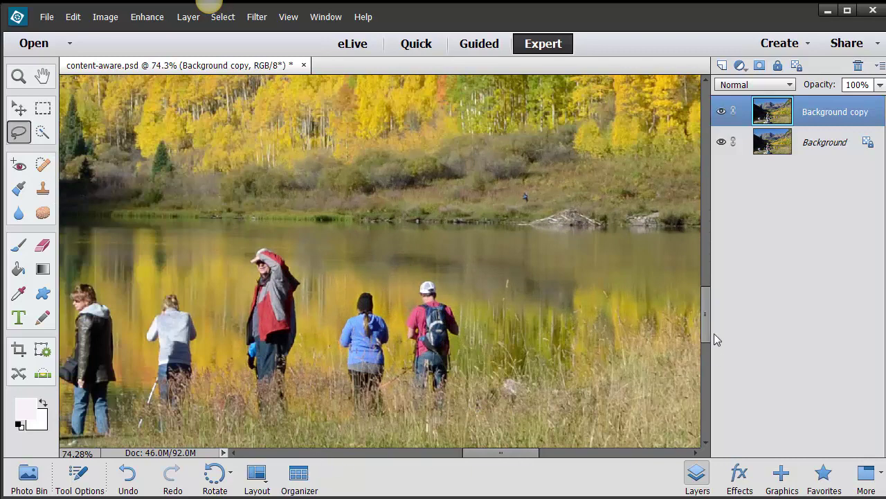
pyautogui.moveTo(713, 339); pyautogui.dragTo(705, 354)
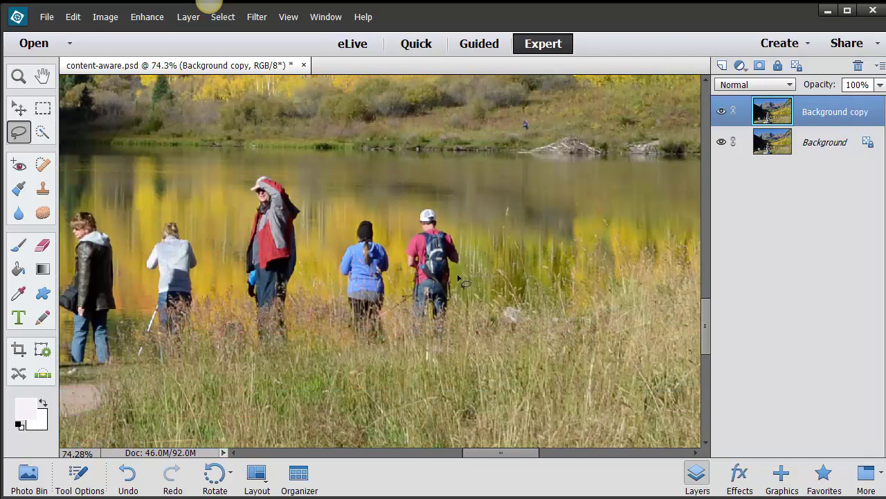
pyautogui.moveTo(461, 276)
pyautogui.mouseDown()
pyautogui.moveTo(464, 244)
pyautogui.moveTo(436, 206)
pyautogui.moveTo(425, 205)
pyautogui.moveTo(412, 213)
pyautogui.moveTo(405, 274)
pyautogui.mouseUp()
pyautogui.moveTo(407, 316)
pyautogui.mouseDown()
pyautogui.moveTo(437, 346)
pyautogui.moveTo(454, 333)
pyautogui.moveTo(460, 277)
pyautogui.mouseUp()
pyautogui.click(69, 17)
pyautogui.click(98, 173)
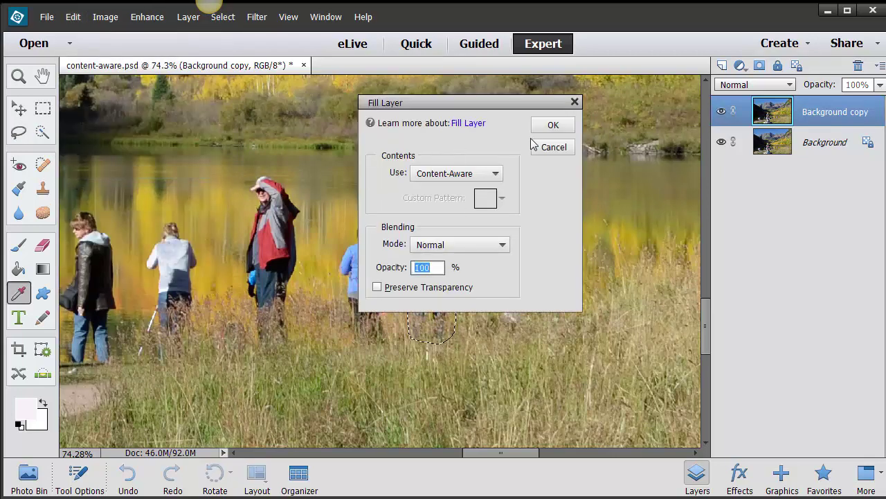
pyautogui.click(554, 125)
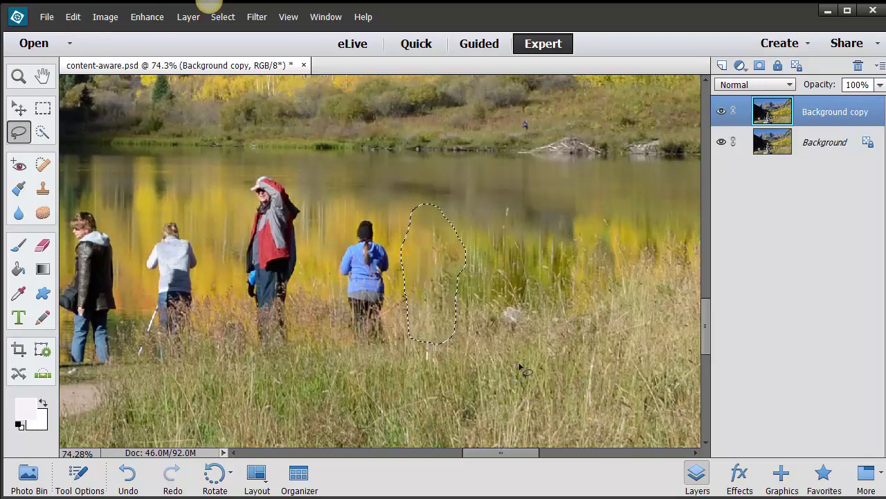
# Deselect, lasso the girl in the blue jacket, Content-Aware fill her out, and deselect again
pyautogui.hotkey('ctrl', 'd')
pyautogui.moveTo(488, 448); pyautogui.dragTo(517, 452)
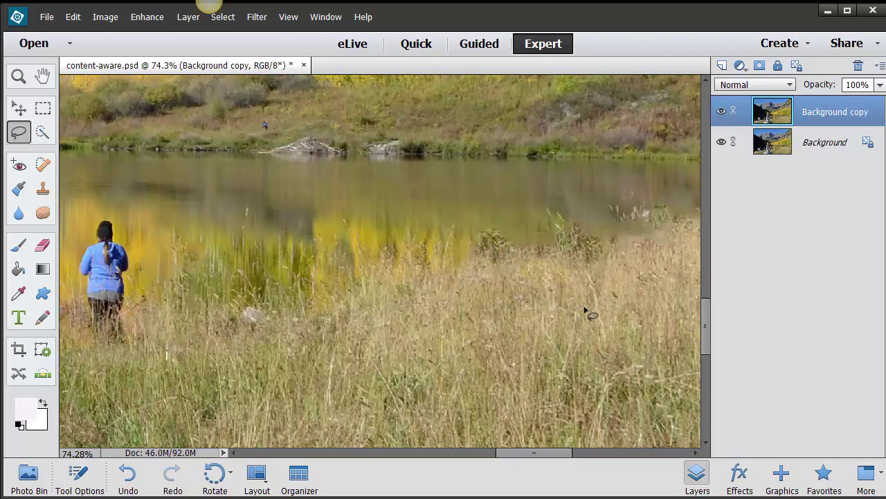
pyautogui.moveTo(511, 453); pyautogui.dragTo(463, 453)
pyautogui.moveTo(511, 312); pyautogui.dragTo(515, 252)
pyautogui.moveTo(478, 222)
pyautogui.mouseDown()
pyautogui.moveTo(454, 272)
pyautogui.moveTo(461, 335)
pyautogui.moveTo(493, 353)
pyautogui.moveTo(509, 349)
pyautogui.moveTo(513, 308)
pyautogui.mouseUp()
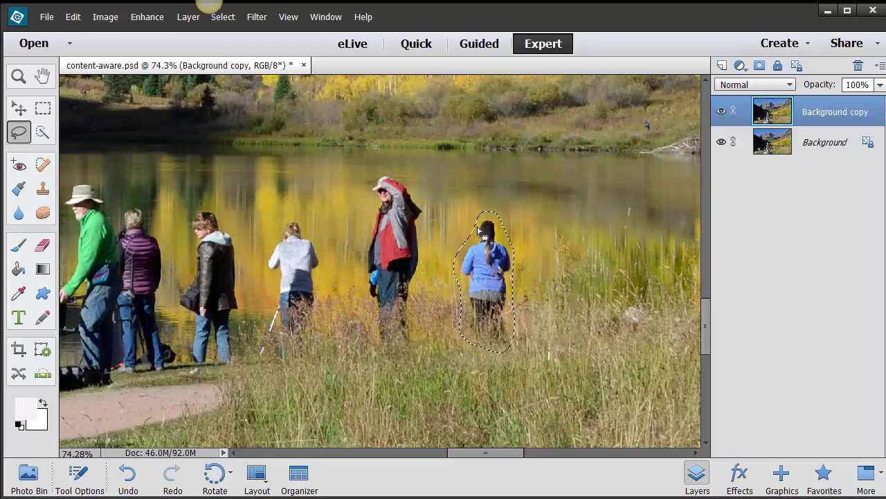
pyautogui.click(72, 17)
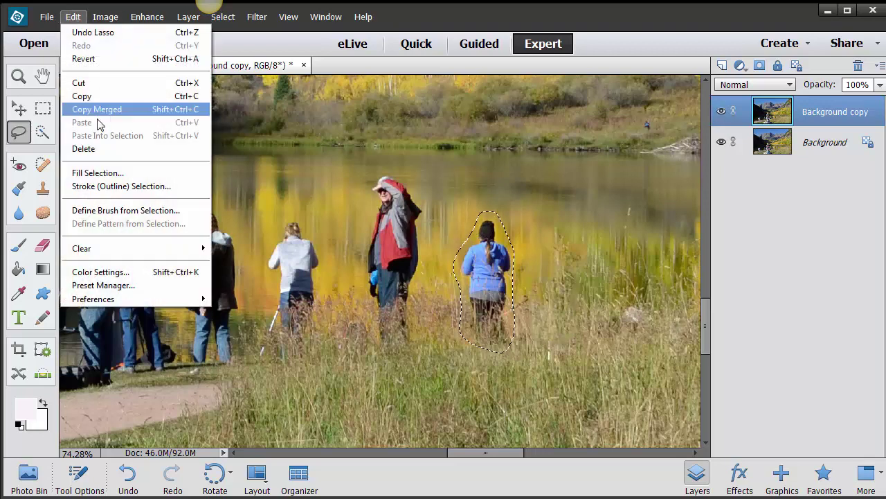
pyautogui.click(98, 173)
pyautogui.click(552, 124)
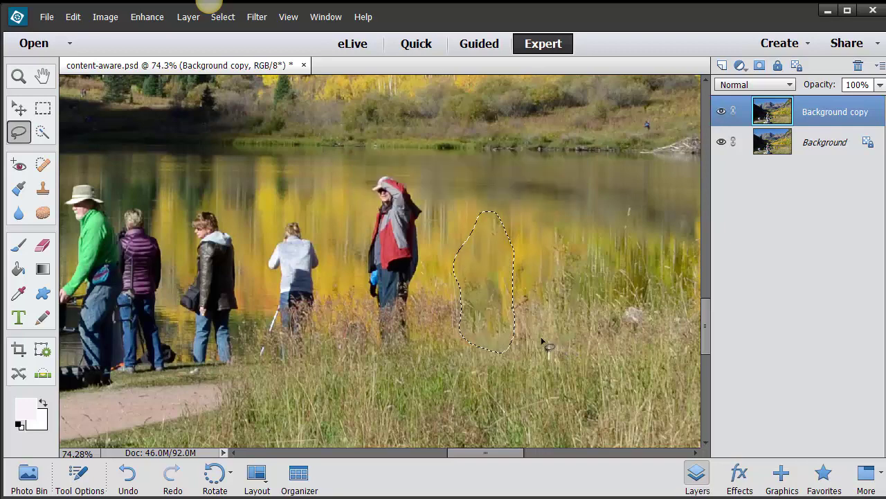
pyautogui.hotkey('ctrl', 'd')
# Zoom in on the two blond girls on the path and lasso around them
pyautogui.scroll(-8, 504, 305)
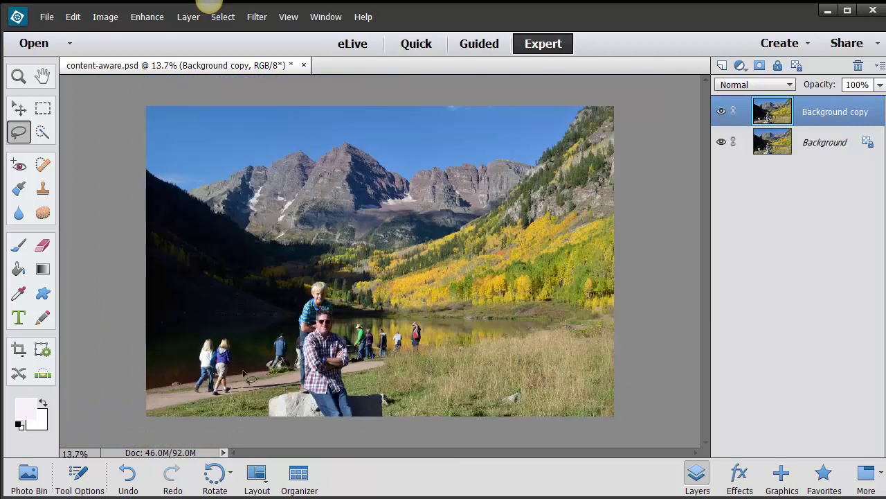
pyautogui.scroll(5, 204, 378)
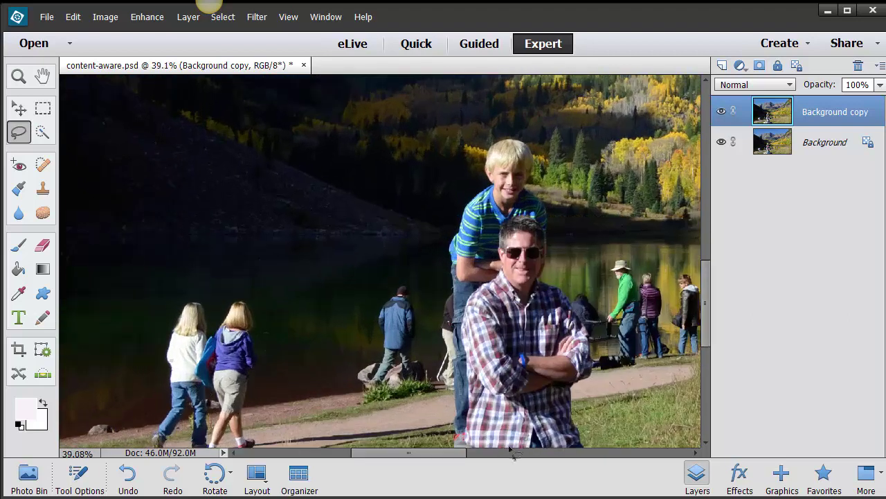
pyautogui.moveTo(707, 343); pyautogui.dragTo(707, 369)
pyautogui.moveTo(259, 261)
pyautogui.mouseDown()
pyautogui.moveTo(255, 186)
pyautogui.moveTo(242, 176)
pyautogui.moveTo(214, 190)
pyautogui.moveTo(197, 181)
pyautogui.moveTo(169, 198)
pyautogui.moveTo(148, 313)
pyautogui.moveTo(166, 356)
pyautogui.mouseUp()
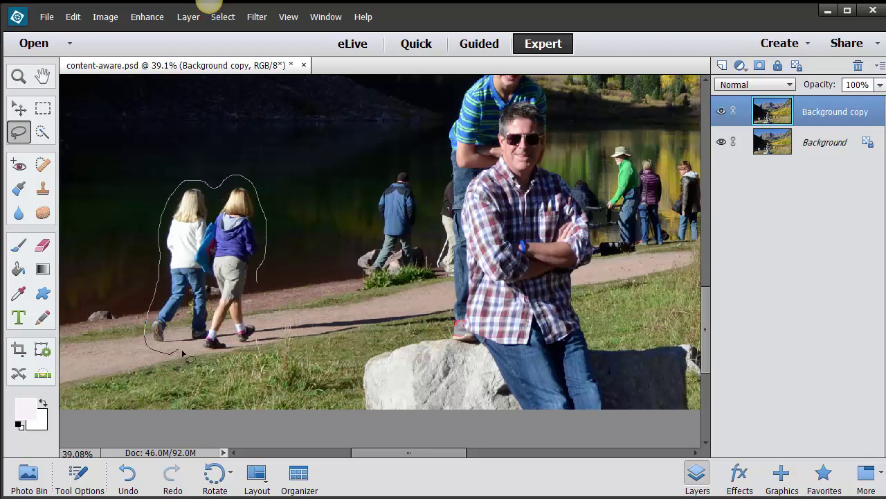
pyautogui.moveTo(235, 366)
pyautogui.mouseDown()
pyautogui.moveTo(260, 356)
pyautogui.moveTo(268, 325)
pyautogui.moveTo(259, 277)
pyautogui.mouseUp()
# Feather the selection with a 10-pixel radius
pyautogui.click(223, 16)
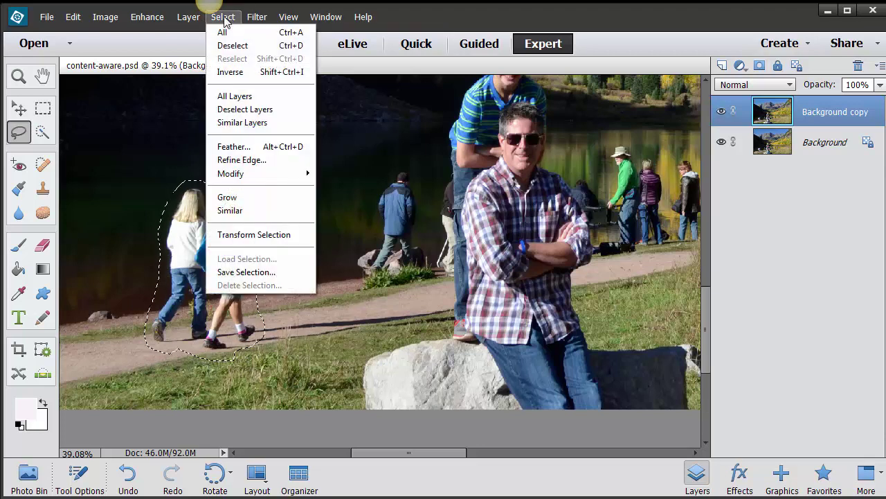
pyautogui.click(225, 152)
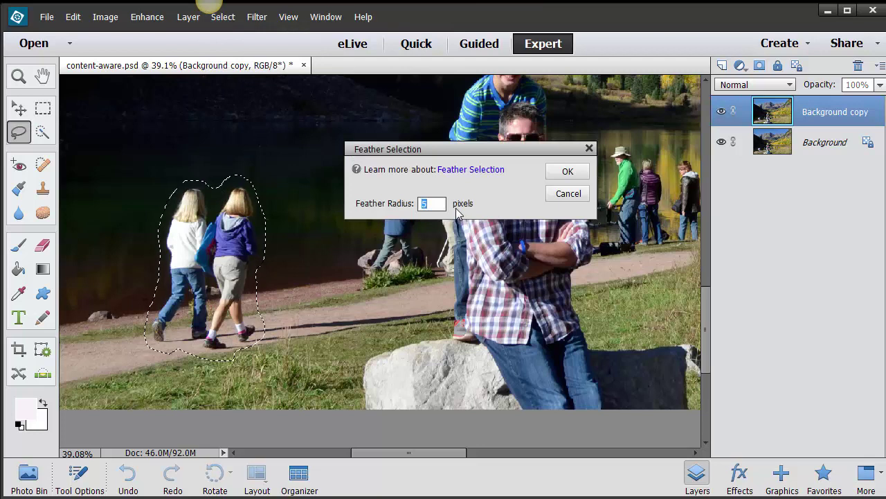
pyautogui.write('10')
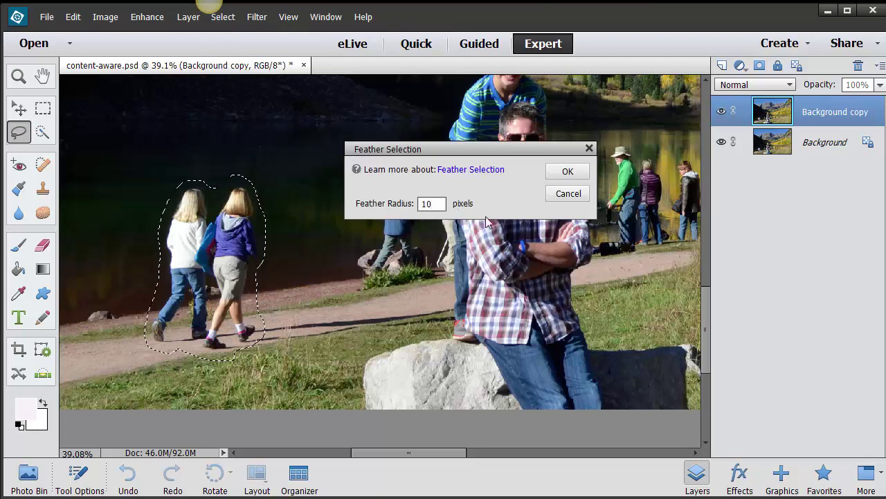
pyautogui.click(566, 173)
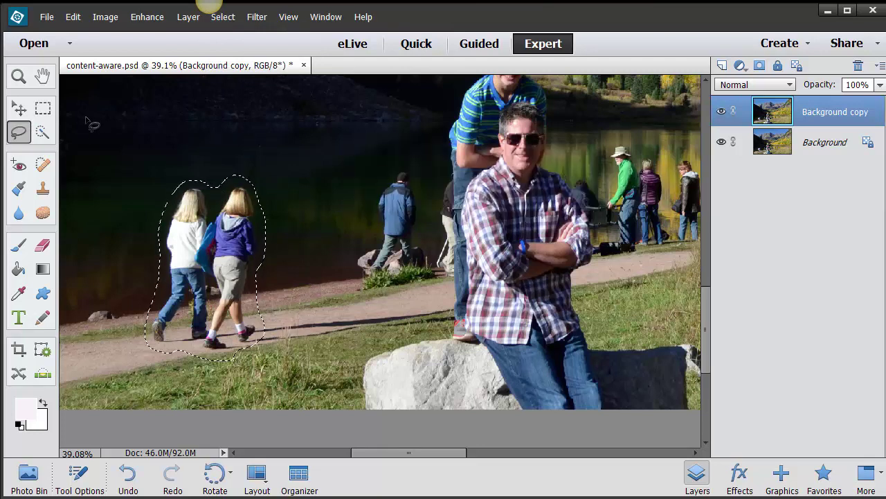
pyautogui.click(73, 17)
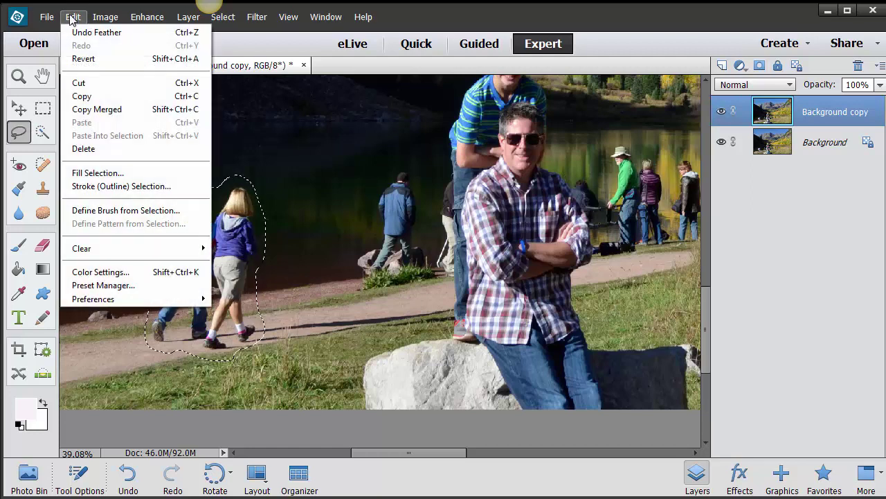
pyautogui.click(78, 173)
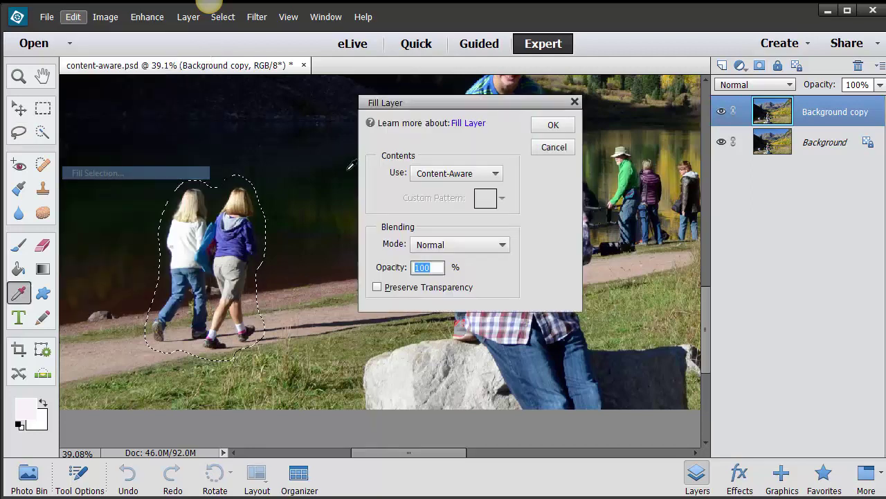
pyautogui.click(553, 125)
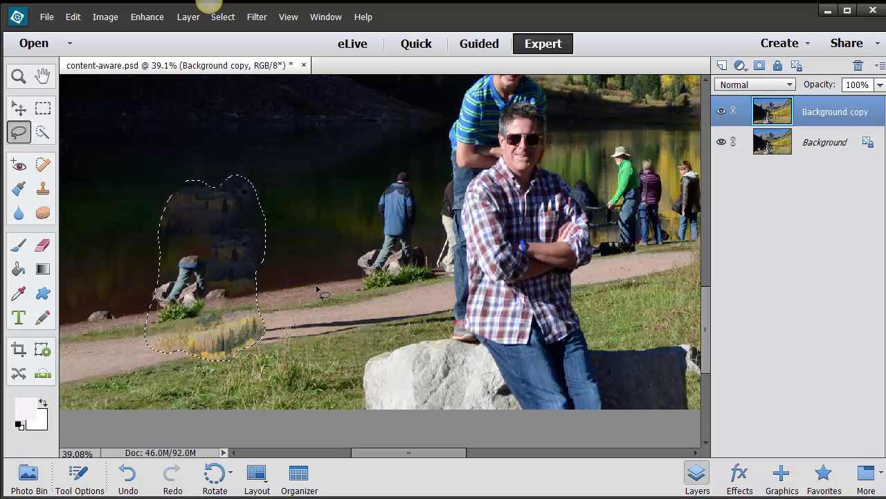
pyautogui.hotkey('ctrl', 'z')
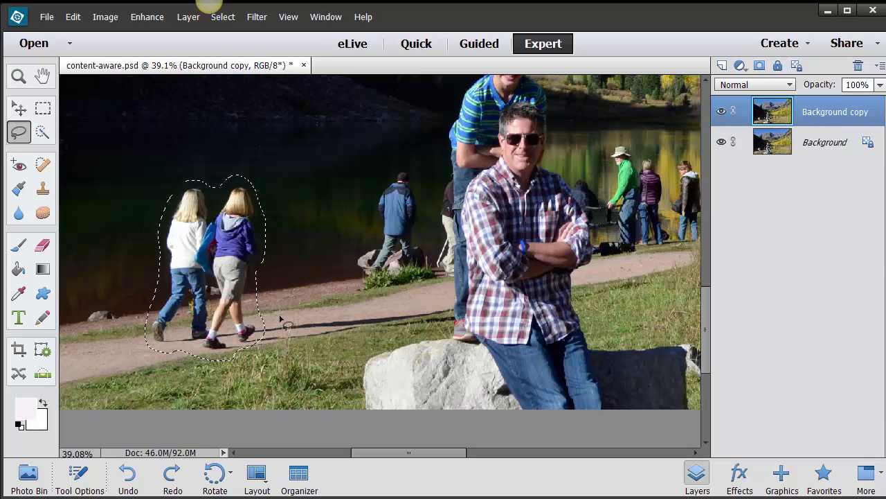
# Drop the old feathered selection and lasso the two girls on the path again
pyautogui.click(43, 108)
pyautogui.moveTo(143, 102); pyautogui.dragTo(60, 109)
pyautogui.click(81, 174)
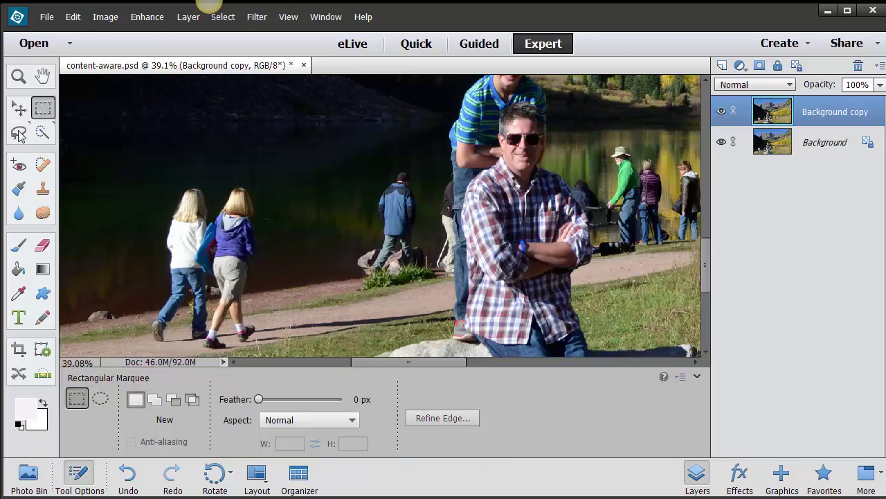
pyautogui.click(20, 134)
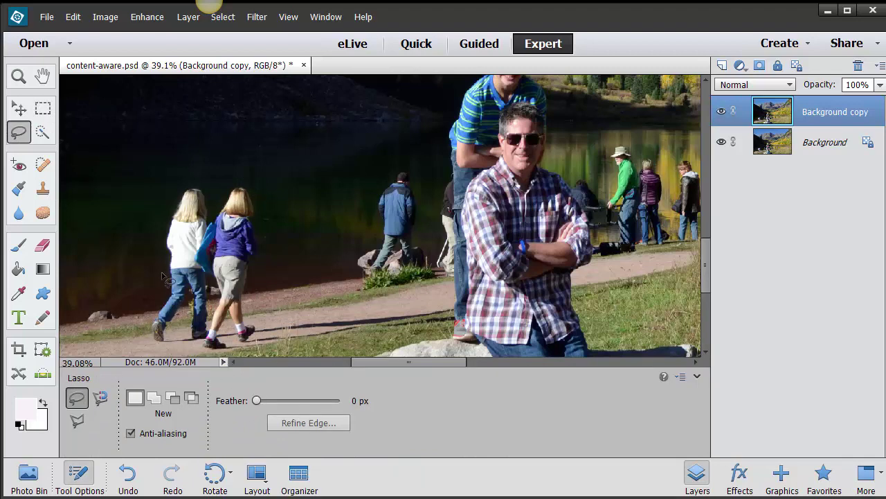
pyautogui.moveTo(165, 355)
pyautogui.mouseDown()
pyautogui.moveTo(227, 356)
pyautogui.moveTo(269, 340)
pyautogui.moveTo(260, 277)
pyautogui.moveTo(273, 220)
pyautogui.moveTo(255, 184)
pyautogui.moveTo(241, 180)
pyautogui.moveTo(219, 198)
pyautogui.moveTo(192, 182)
pyautogui.moveTo(171, 191)
pyautogui.moveTo(156, 247)
pyautogui.moveTo(164, 297)
pyautogui.mouseUp()
# Content-Aware fill the selection to replace the girls with path and lake
pyautogui.click(73, 17)
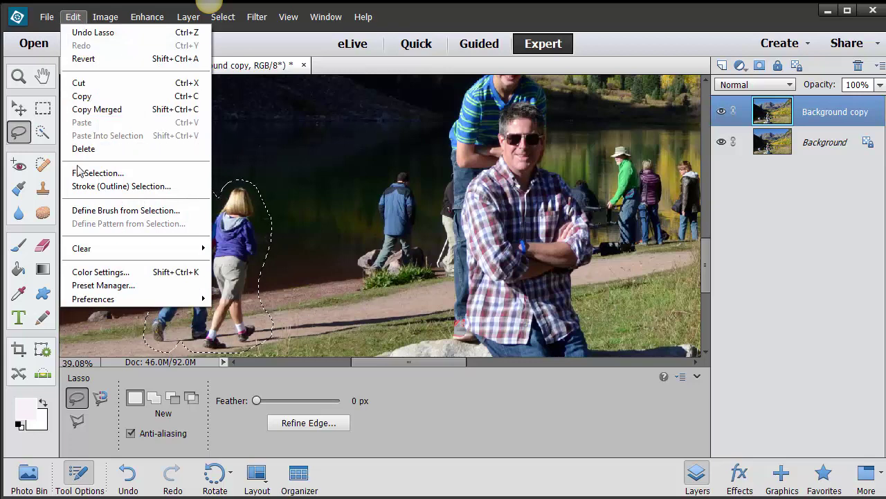
pyautogui.click(83, 173)
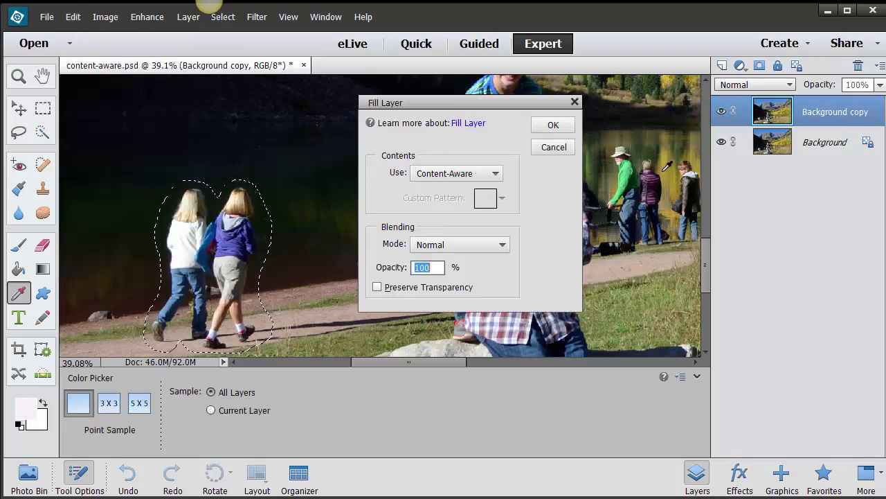
pyautogui.click(553, 128)
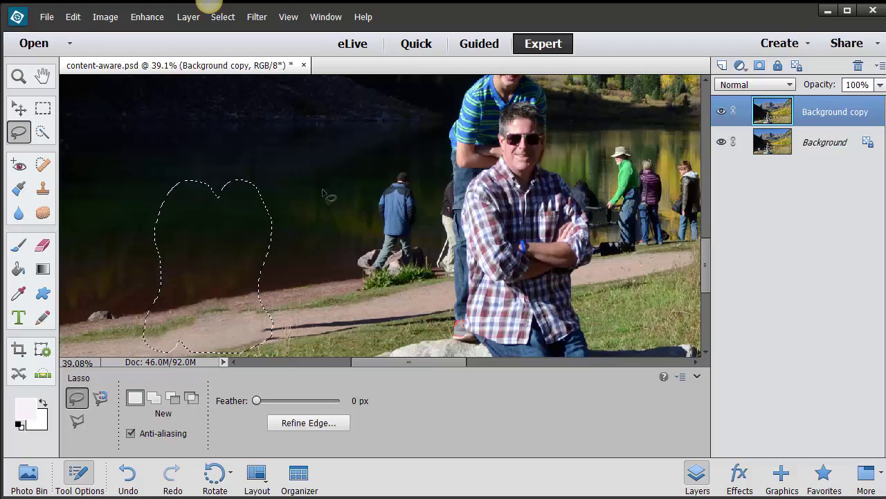
pyautogui.click(42, 108)
# Lasso the man in the red jacket, Content-Aware fill him away, then deselect
pyautogui.click(240, 131)
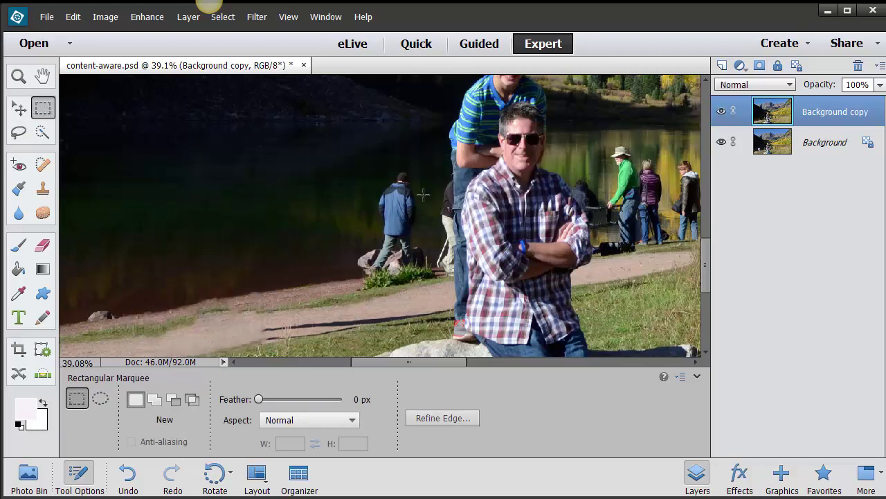
pyautogui.scroll(-2, 504, 232)
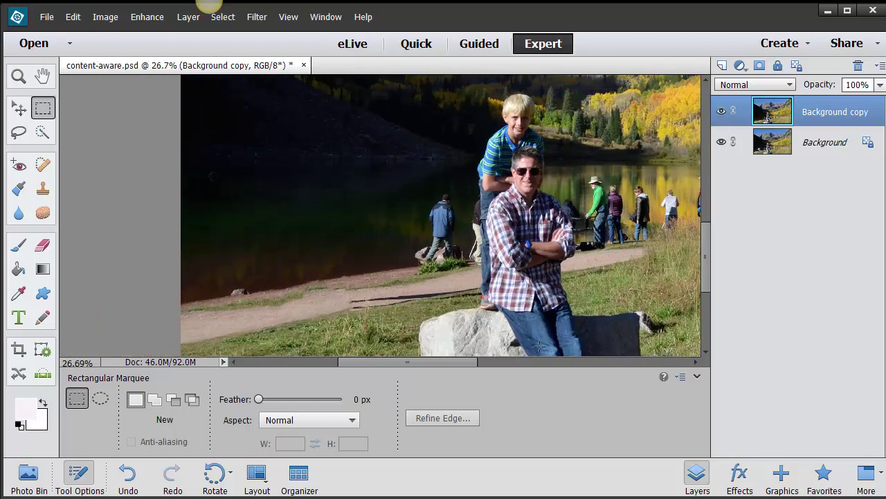
pyautogui.moveTo(457, 365); pyautogui.dragTo(499, 366)
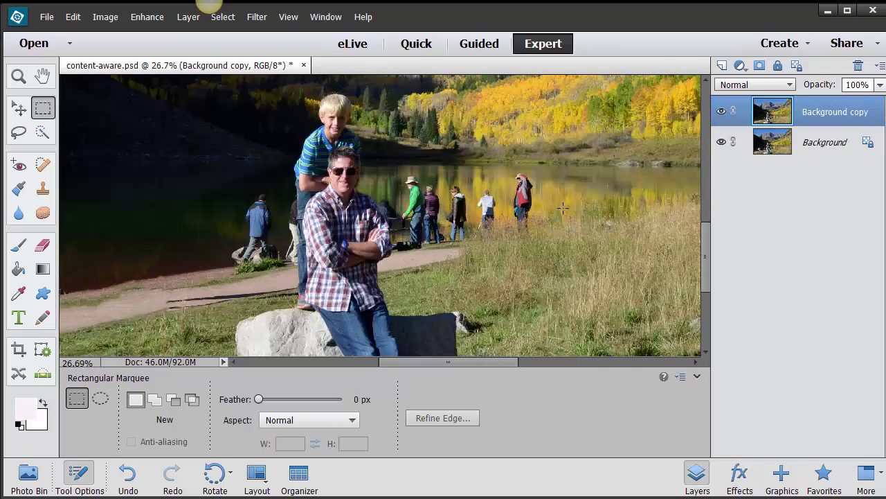
pyautogui.scroll(3, 533, 179)
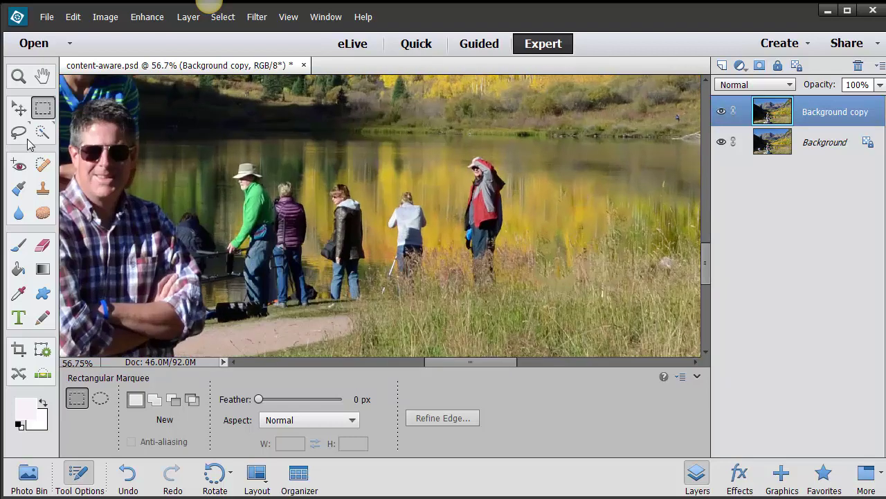
pyautogui.click(19, 132)
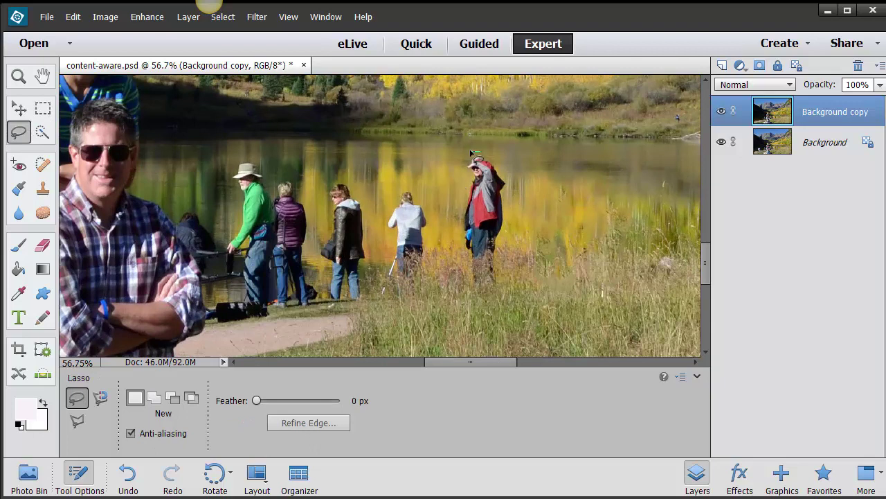
pyautogui.moveTo(468, 153)
pyautogui.mouseDown()
pyautogui.moveTo(456, 249)
pyautogui.moveTo(472, 293)
pyautogui.moveTo(510, 281)
pyautogui.moveTo(515, 221)
pyautogui.moveTo(513, 184)
pyautogui.moveTo(478, 153)
pyautogui.mouseUp()
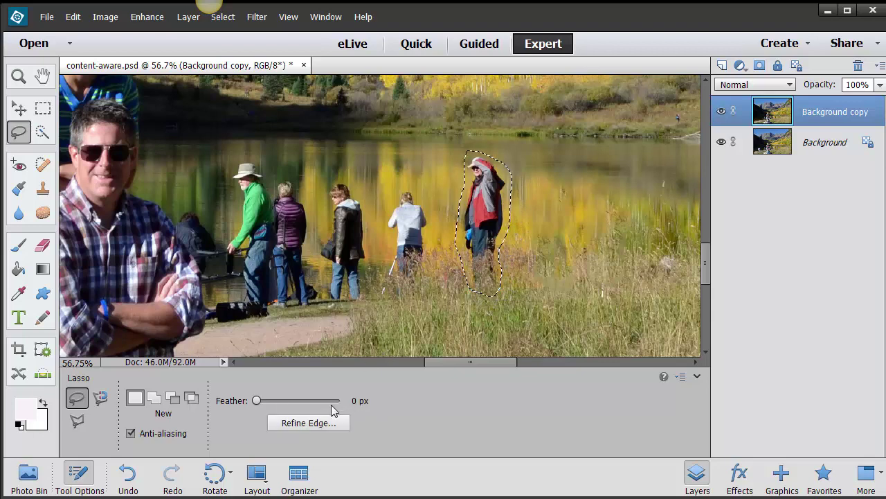
pyautogui.click(73, 17)
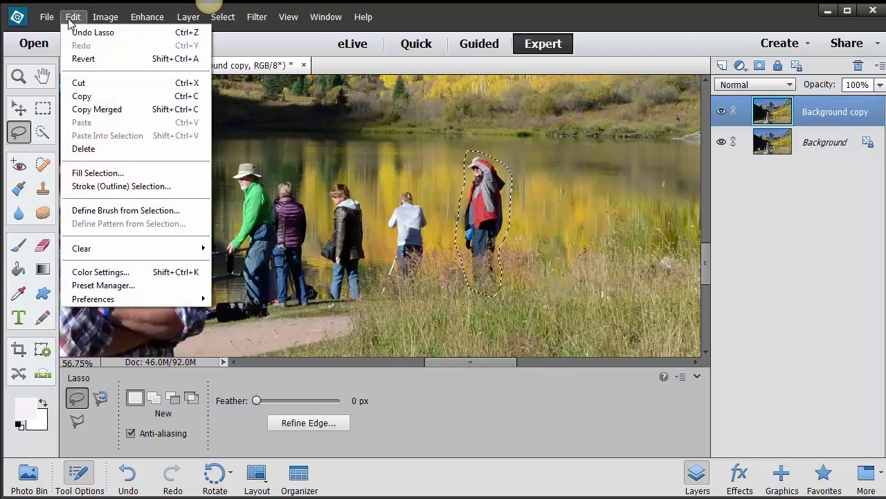
pyautogui.click(97, 173)
pyautogui.click(552, 125)
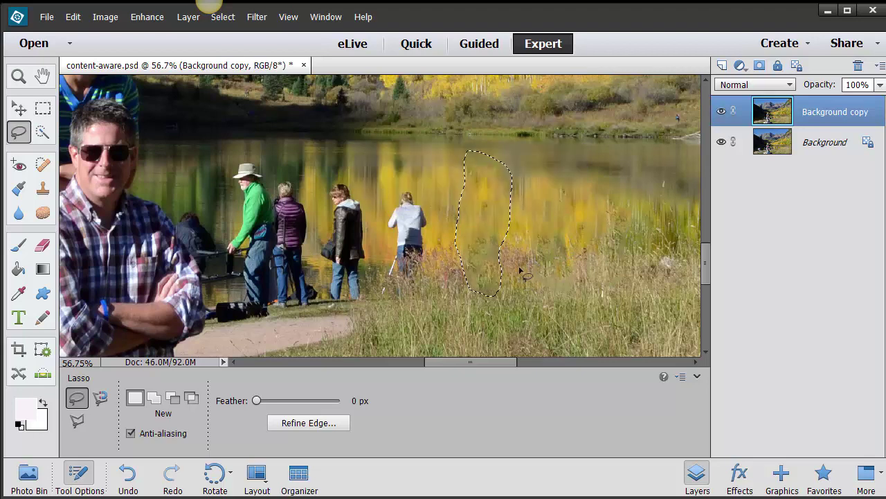
pyautogui.hotkey('ctrl', 'd')
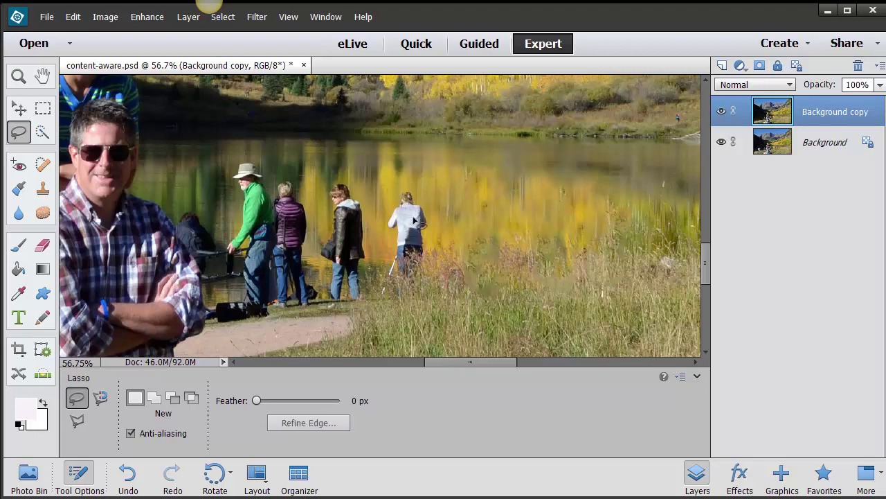
# Lasso the man in the blue jacket on the left shore and Content-Aware fill him away
pyautogui.scroll(-5, 418, 221)
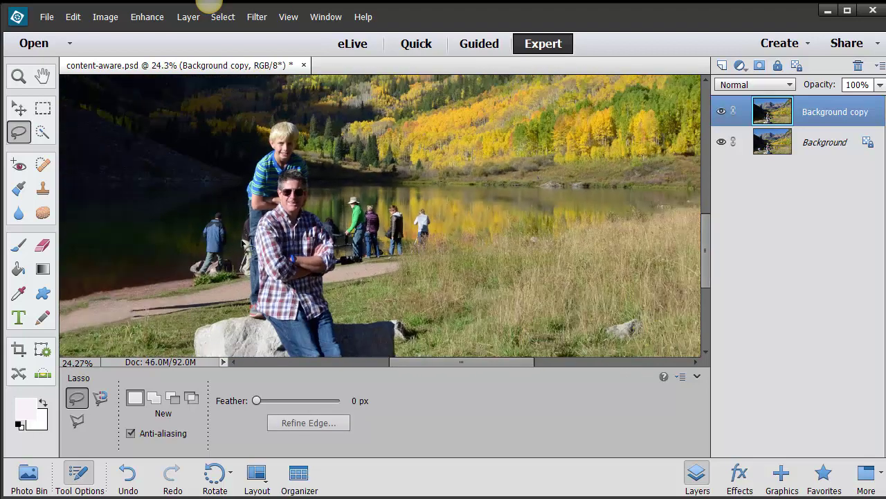
pyautogui.scroll(4, 239, 252)
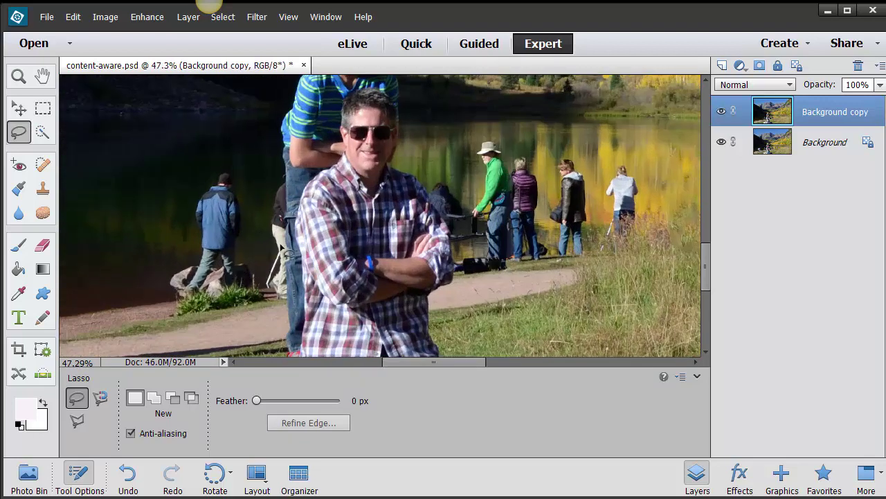
pyautogui.moveTo(245, 258)
pyautogui.mouseDown()
pyautogui.moveTo(246, 188)
pyautogui.moveTo(238, 173)
pyautogui.moveTo(217, 170)
pyautogui.moveTo(191, 200)
pyautogui.moveTo(187, 250)
pyautogui.moveTo(167, 284)
pyautogui.moveTo(173, 321)
pyautogui.moveTo(260, 317)
pyautogui.moveTo(272, 306)
pyautogui.moveTo(246, 246)
pyautogui.mouseUp()
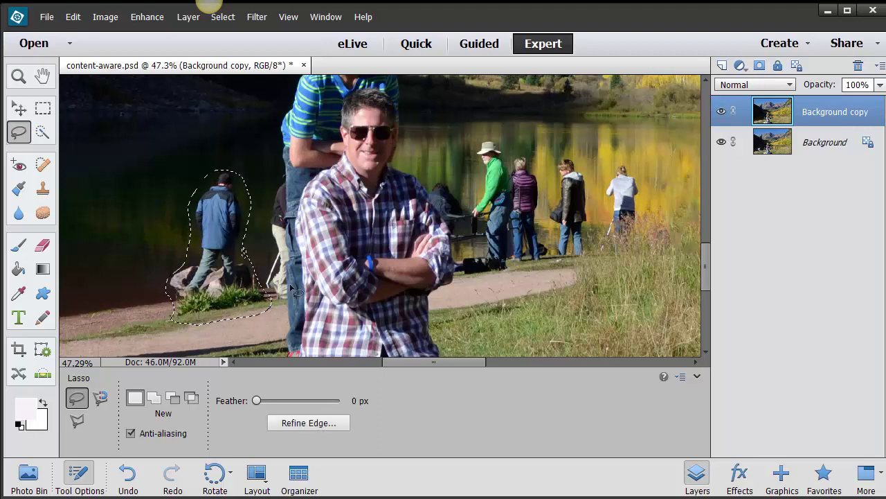
pyautogui.click(73, 17)
pyautogui.click(96, 172)
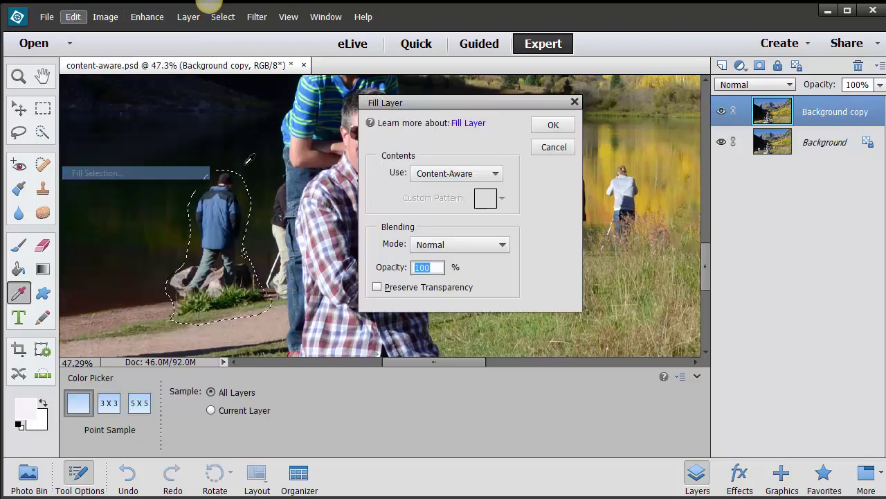
pyautogui.click(554, 124)
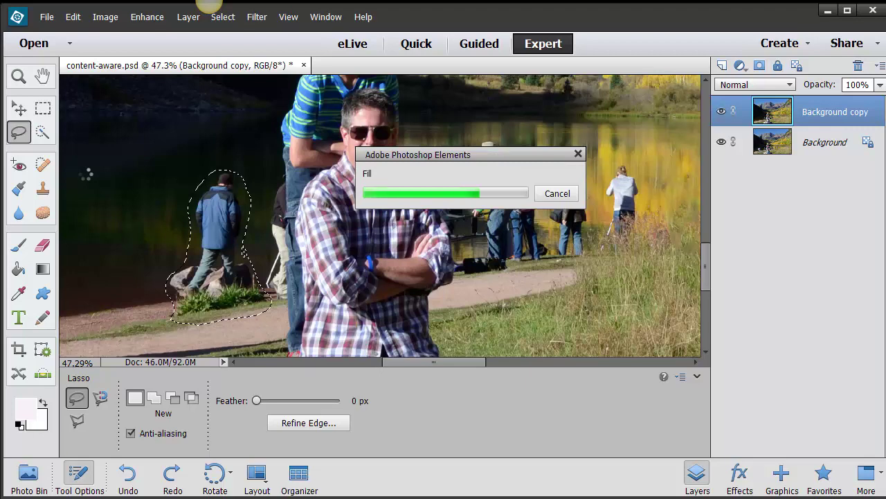
# Clear the selection with the Rectangular Marquee, then zoom out and in to inspect the left shore
pyautogui.click(20, 109)
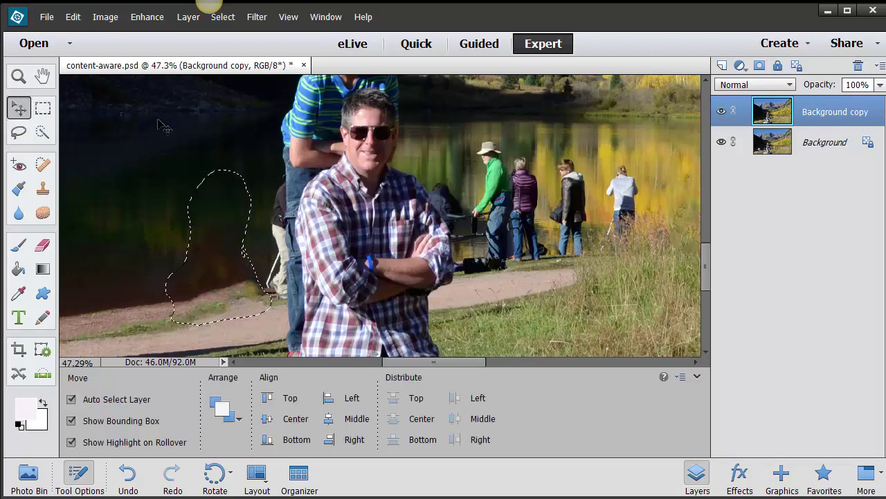
pyautogui.click(43, 108)
pyautogui.click(219, 136)
pyautogui.moveTo(188, 104); pyautogui.dragTo(61, 107)
pyautogui.scroll(-2, 499, 215)
pyautogui.scroll(-2, 565, 230)
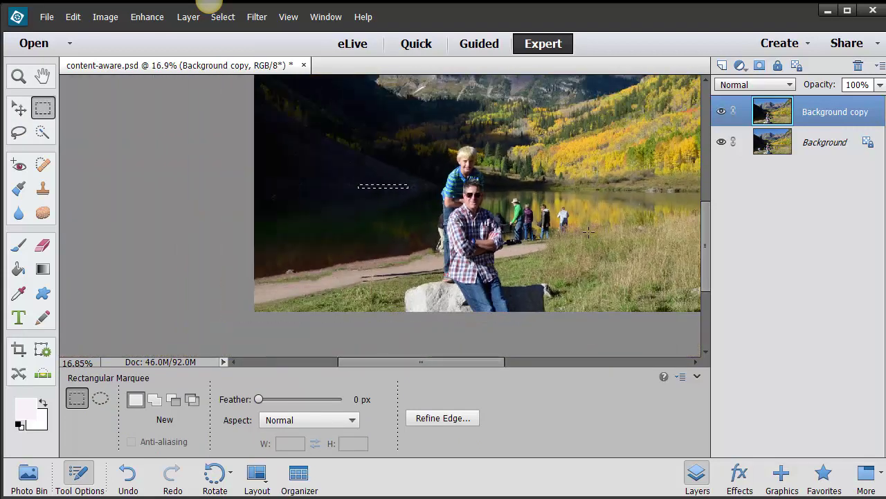
pyautogui.scroll(-1, 621, 232)
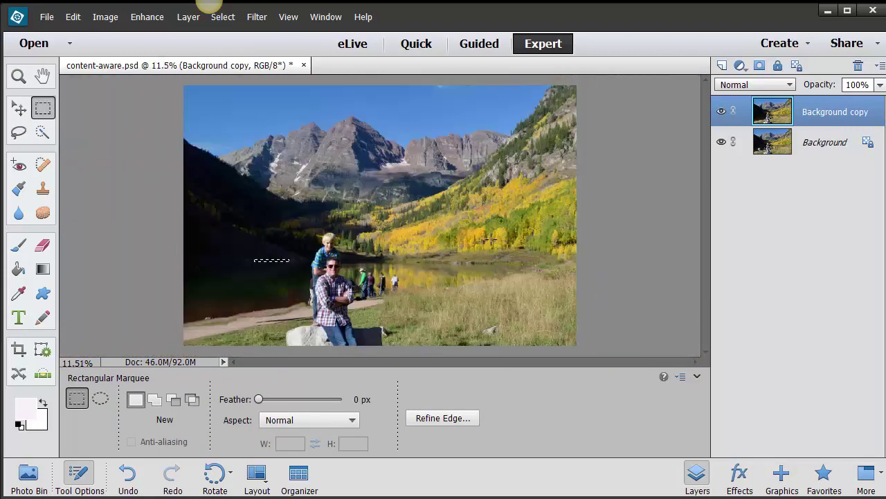
pyautogui.click(194, 125)
pyautogui.scroll(5, 310, 267)
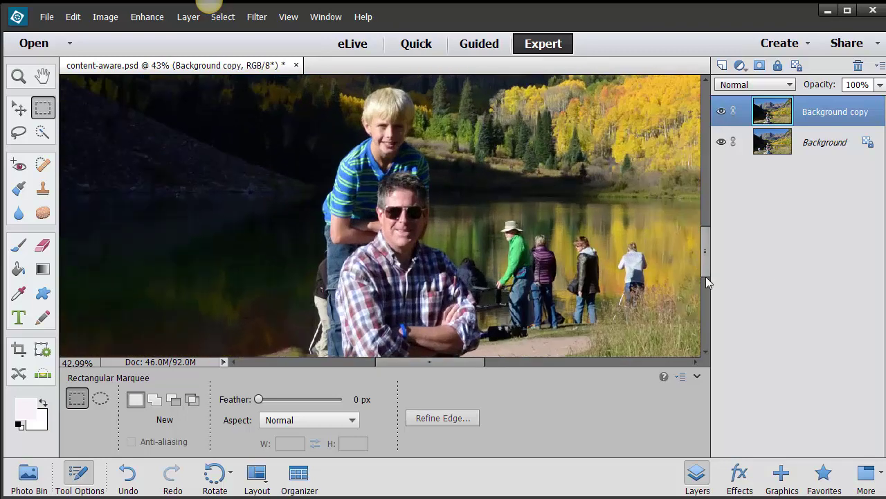
pyautogui.scroll(-5, 414, 188)
pyautogui.scroll(2, 414, 188)
pyautogui.scroll(4, 489, 335)
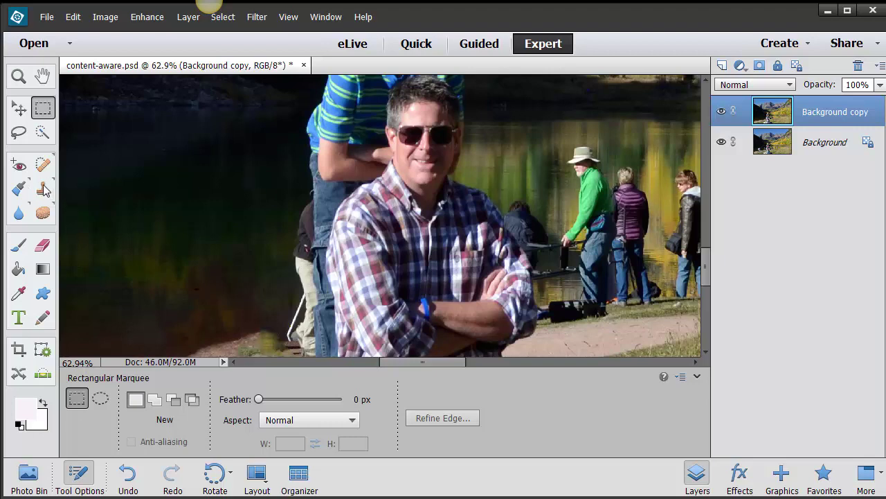
# Lasso the partly hidden child beside the man, then try a Content-Aware fill and undo it
pyautogui.click(19, 131)
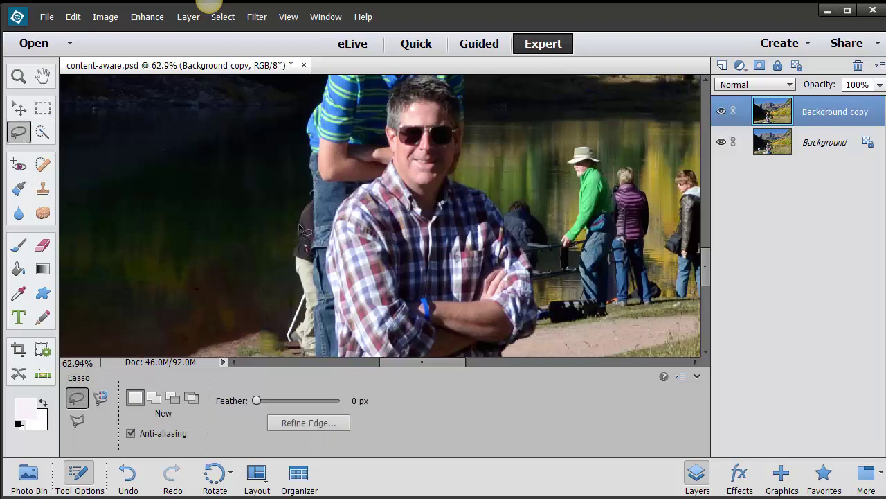
pyautogui.moveTo(304, 191)
pyautogui.mouseDown()
pyautogui.moveTo(316, 348)
pyautogui.moveTo(306, 356)
pyautogui.moveTo(283, 340)
pyautogui.moveTo(278, 304)
pyautogui.moveTo(305, 190)
pyautogui.mouseUp()
pyautogui.click(69, 18)
pyautogui.click(86, 175)
pyautogui.click(552, 125)
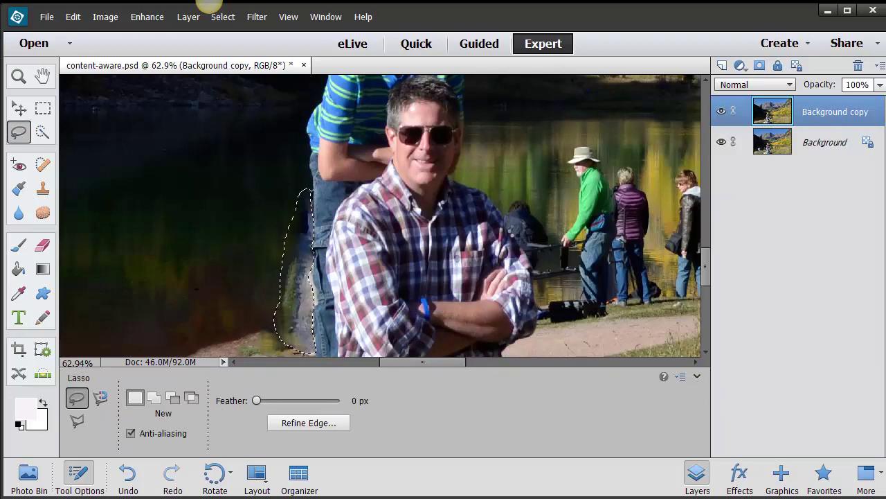
pyautogui.hotkey('ctrl', 'z')
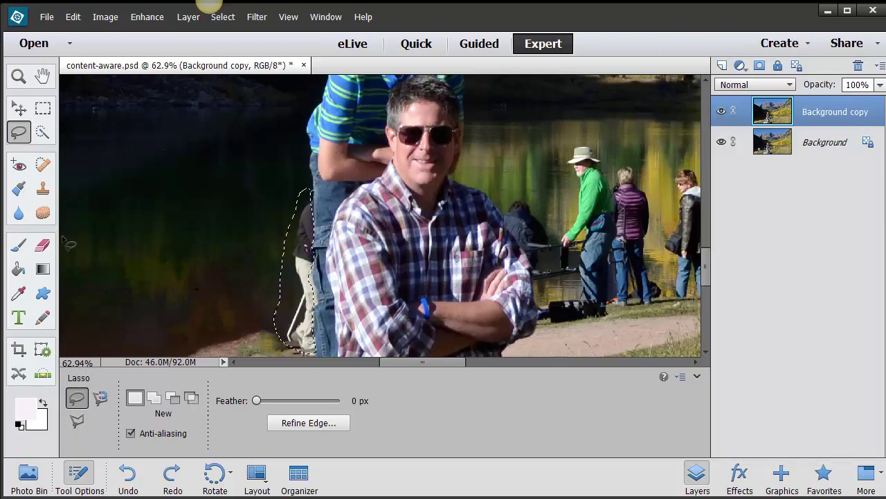
pyautogui.click(43, 188)
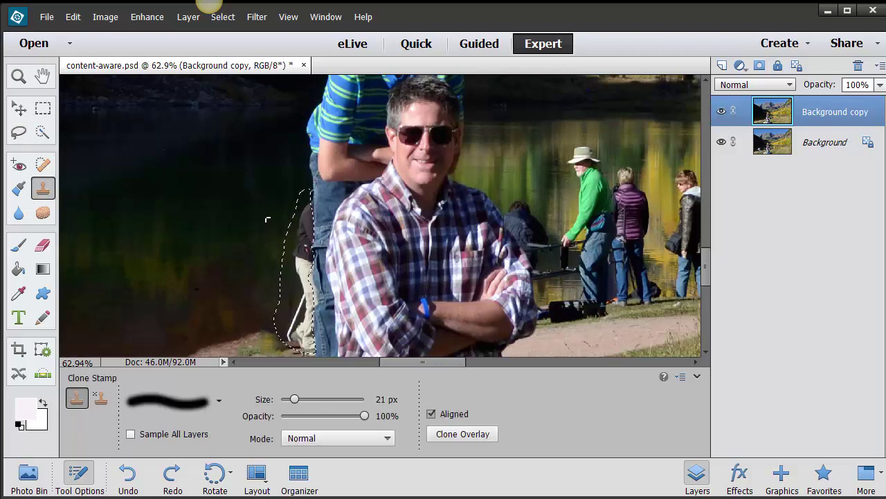
# Clone dark lake and grass over the hidden figure with a 40 px Clone Stamp
pyautogui.press(']')
pyautogui.press(']')
pyautogui.press(']')
pyautogui.press(']')
pyautogui.press(']')
pyautogui.press(']')
pyautogui.press(']')
pyautogui.press(']')
pyautogui.press(']')
pyautogui.press(']')
pyautogui.press(']')
pyautogui.press(']')
pyautogui.press(']')
pyautogui.press(']')
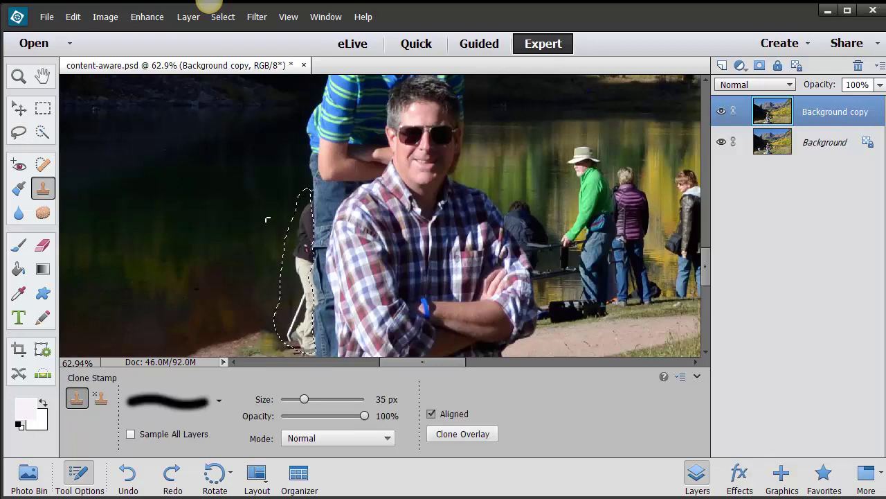
pyautogui.press(']')
pyautogui.press(']')
pyautogui.press(']')
pyautogui.press(']')
pyautogui.press(']')
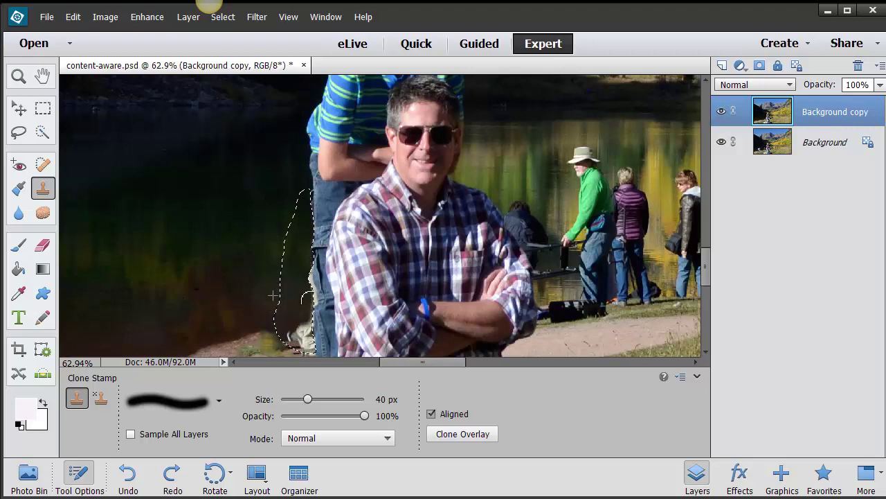
pyautogui.moveTo(306, 298)
pyautogui.mouseDown()
pyautogui.moveTo(303, 347)
pyautogui.moveTo(295, 339)
pyautogui.moveTo(310, 348)
pyautogui.moveTo(307, 306)
pyautogui.moveTo(310, 349)
pyautogui.moveTo(293, 320)
pyautogui.mouseUp()
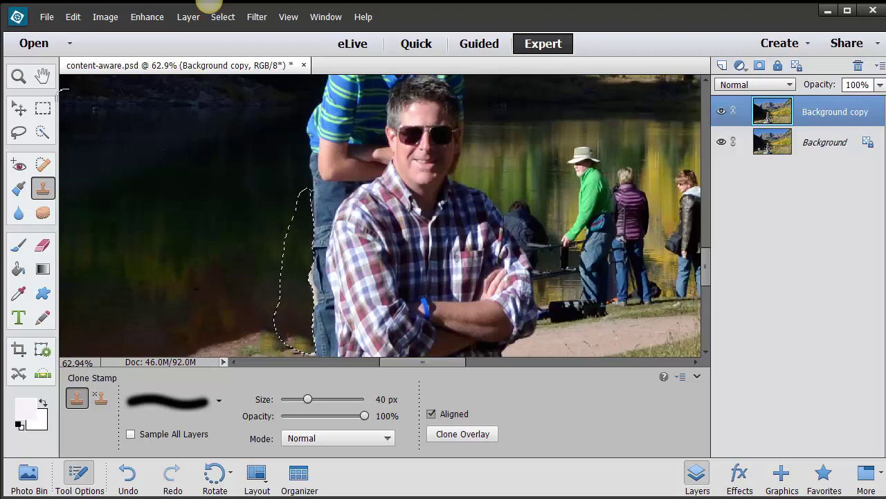
# Clear the selection around the cloned area with the Rectangular Marquee tool
pyautogui.click(43, 109)
pyautogui.moveTo(76, 110); pyautogui.dragTo(208, 113)
pyautogui.scroll(-5, 541, 235)
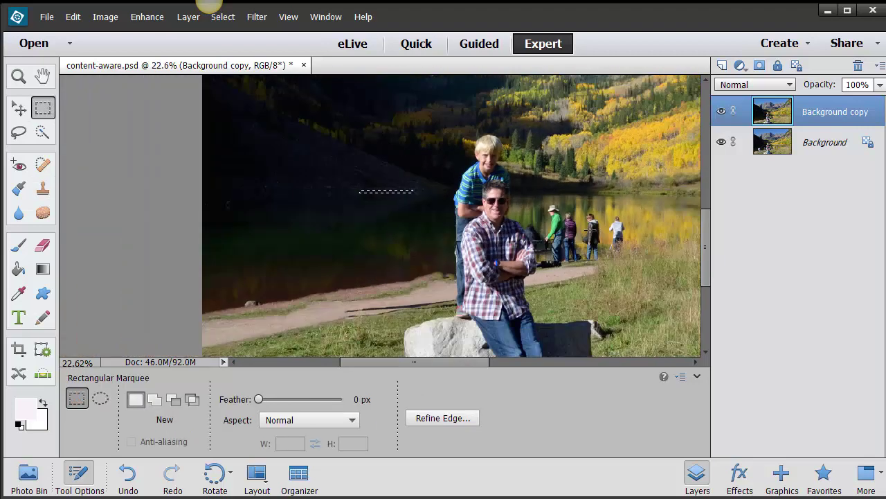
pyautogui.scroll(-1, 585, 235)
pyautogui.scroll(3, 585, 238)
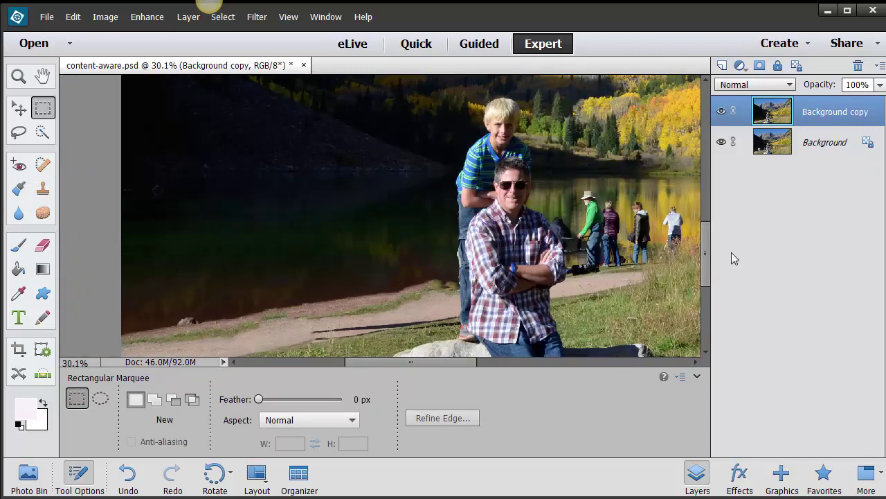
pyautogui.scroll(-3, 466, 201)
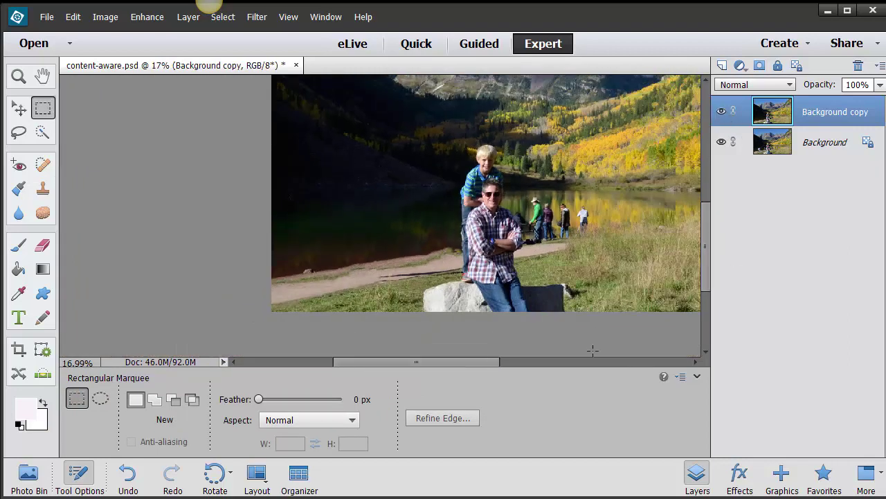
pyautogui.moveTo(492, 361); pyautogui.dragTo(450, 361)
pyautogui.doubleClick(42, 76)
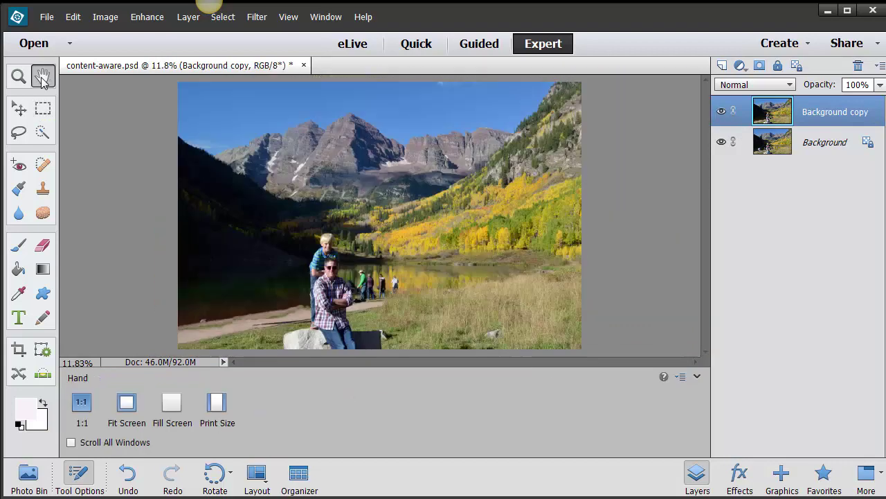
pyautogui.click(722, 112)
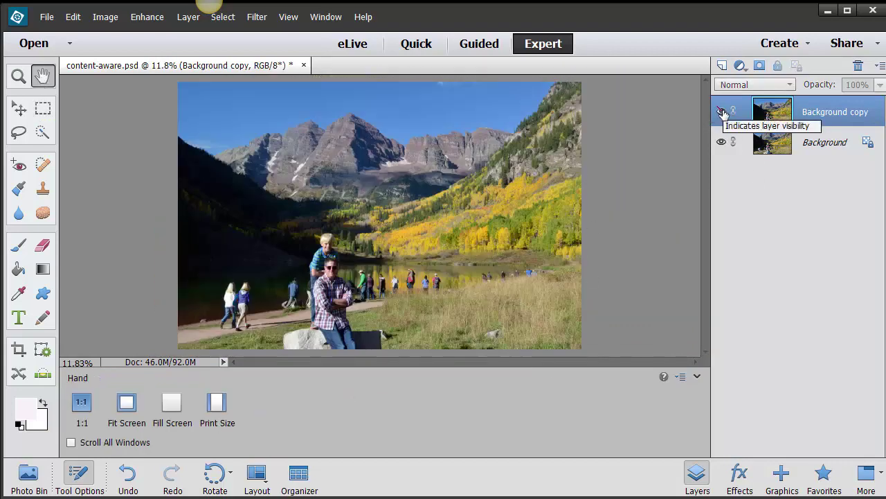
pyautogui.click(721, 112)
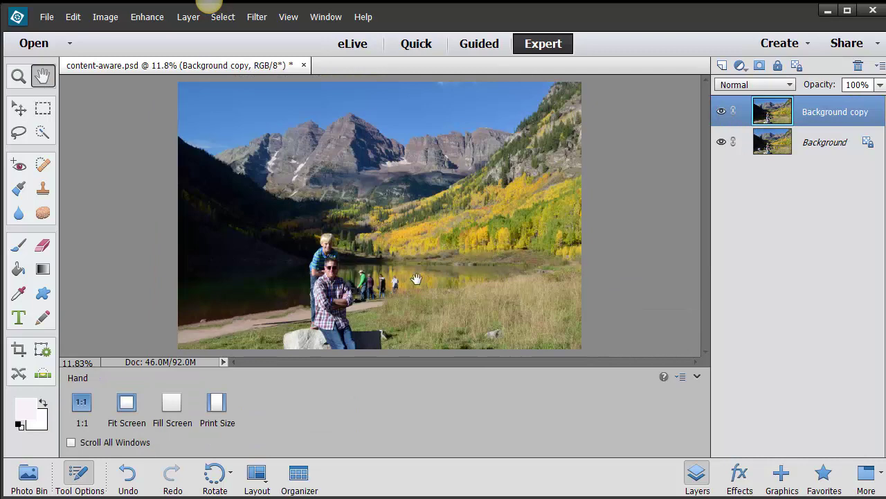
pyautogui.scroll(3, 388, 298)
pyautogui.scroll(4, 421, 309)
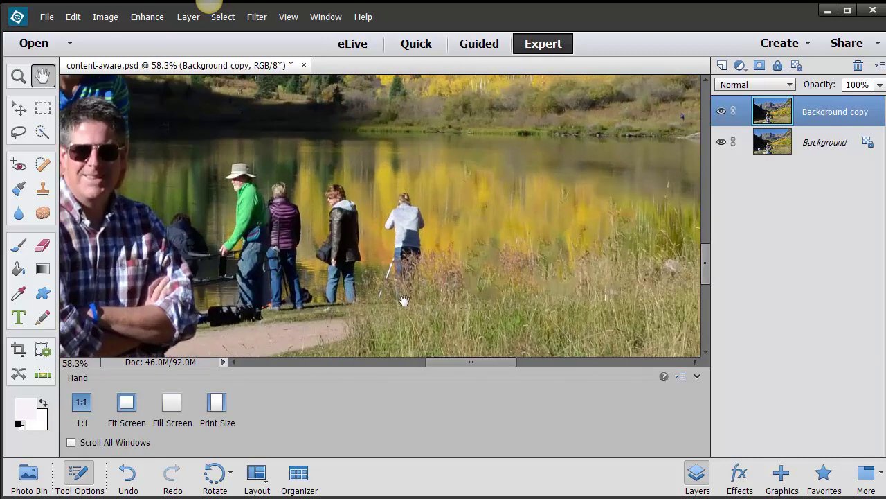
# Lasso the woman in the white jacket and replace her with a Content-Aware fill
pyautogui.click(19, 134)
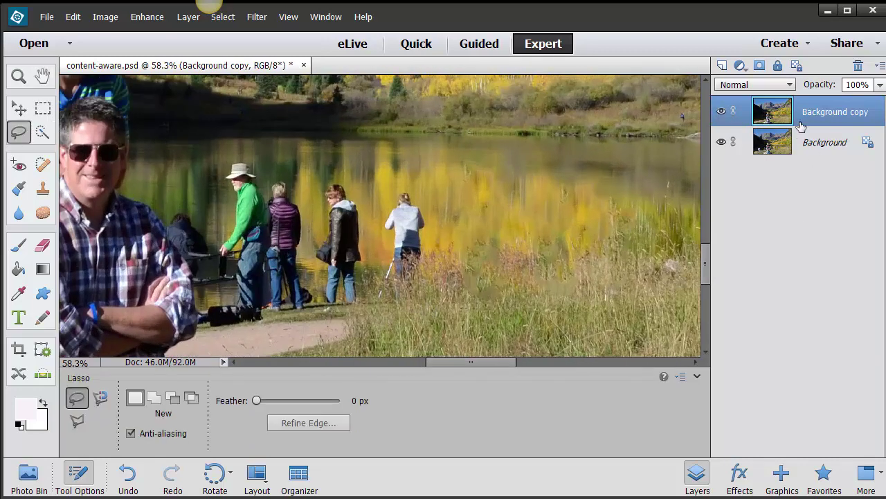
pyautogui.moveTo(430, 260)
pyautogui.mouseDown()
pyautogui.moveTo(420, 206)
pyautogui.moveTo(392, 204)
pyautogui.moveTo(384, 305)
pyautogui.moveTo(421, 289)
pyautogui.moveTo(431, 261)
pyautogui.mouseUp()
pyautogui.click(74, 17)
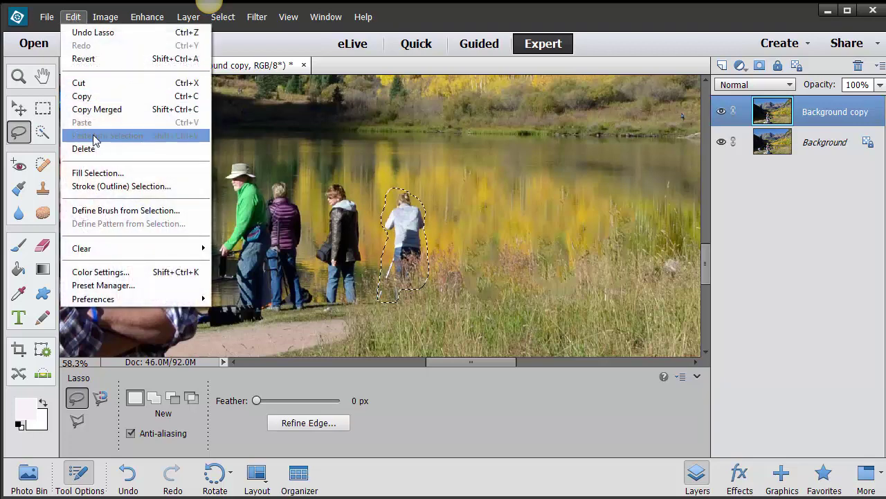
pyautogui.click(92, 171)
pyautogui.click(551, 127)
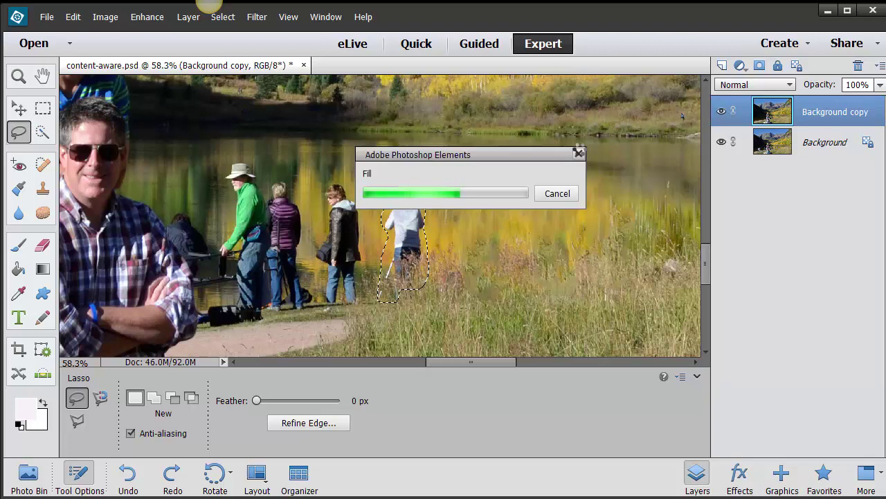
# Deselect the filled area using the Marquee tool and Ctrl+D
pyautogui.press('m')
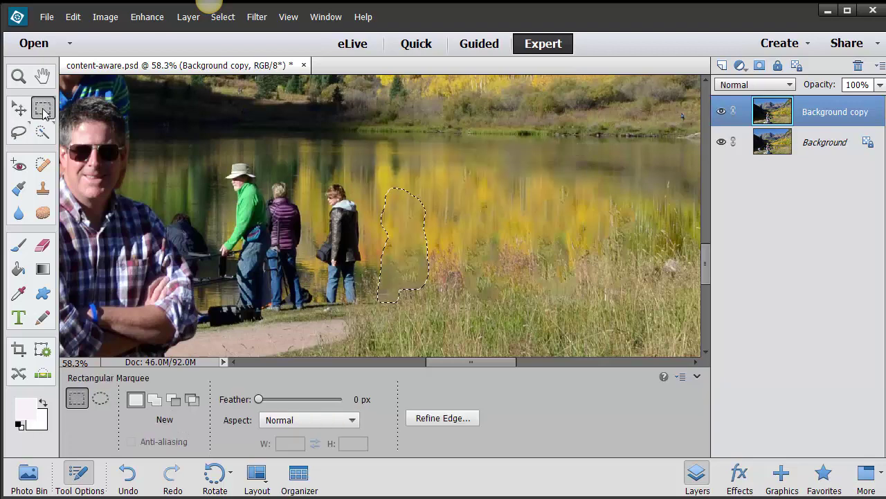
pyautogui.hotkey('ctrl', 'd')
pyautogui.scroll(-2, 501, 197)
pyautogui.scroll(-3, 501, 198)
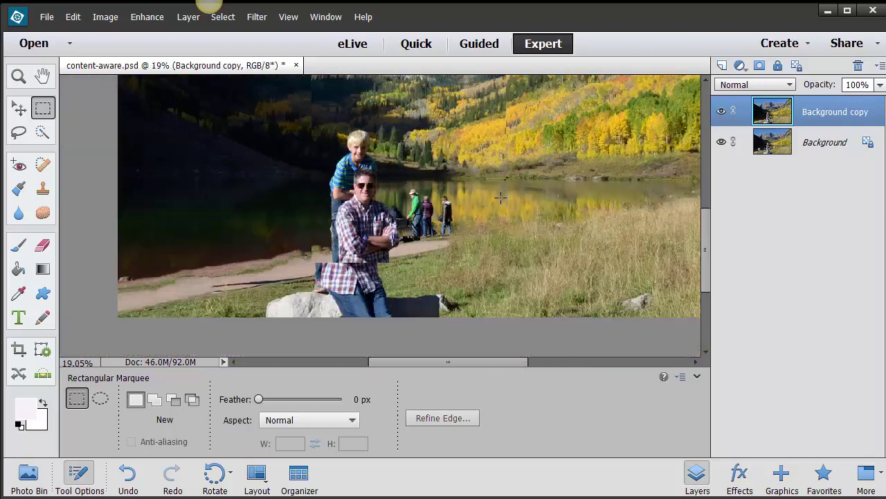
pyautogui.moveTo(705, 281); pyautogui.dragTo(713, 253)
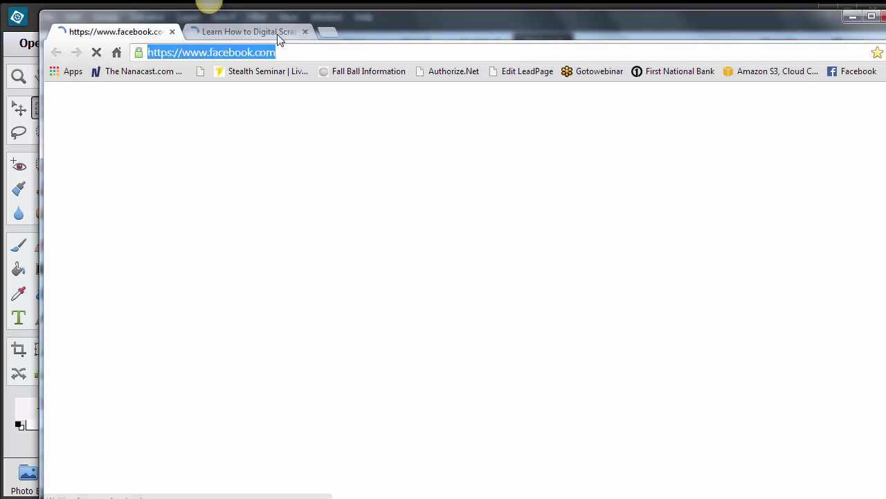
pyautogui.click(277, 34)
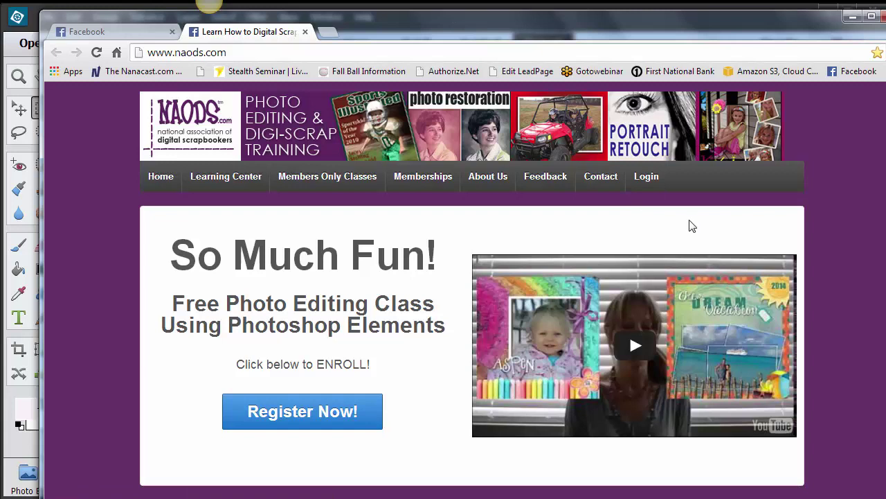
# Open the NAODS Members Only Classes page and scroll through its webinar listings
pyautogui.click(301, 180)
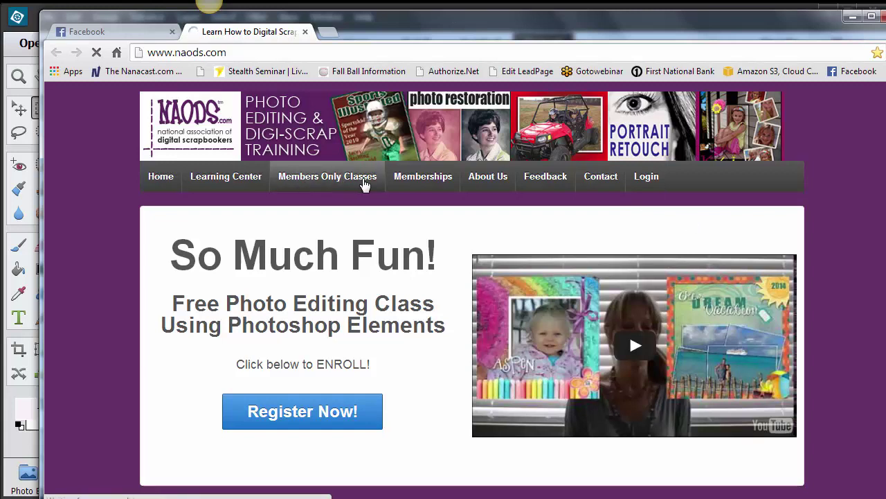
pyautogui.scroll(-2, 419, 383)
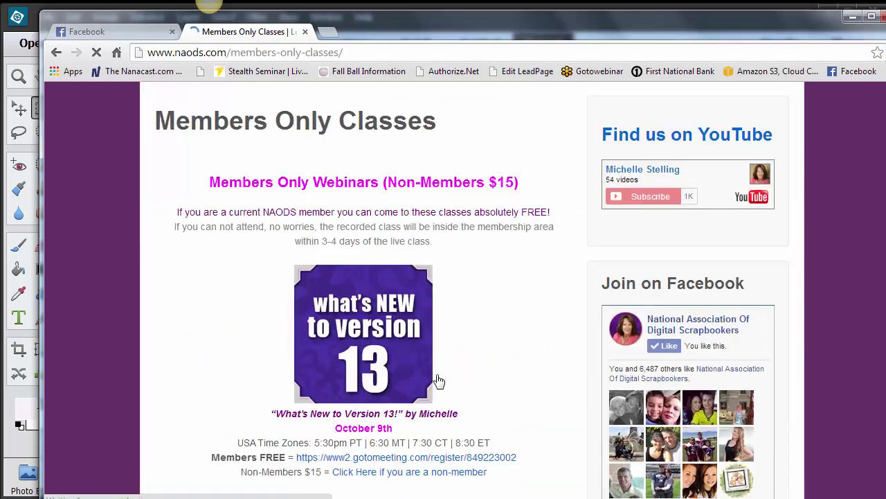
pyautogui.scroll(-1, 495, 325)
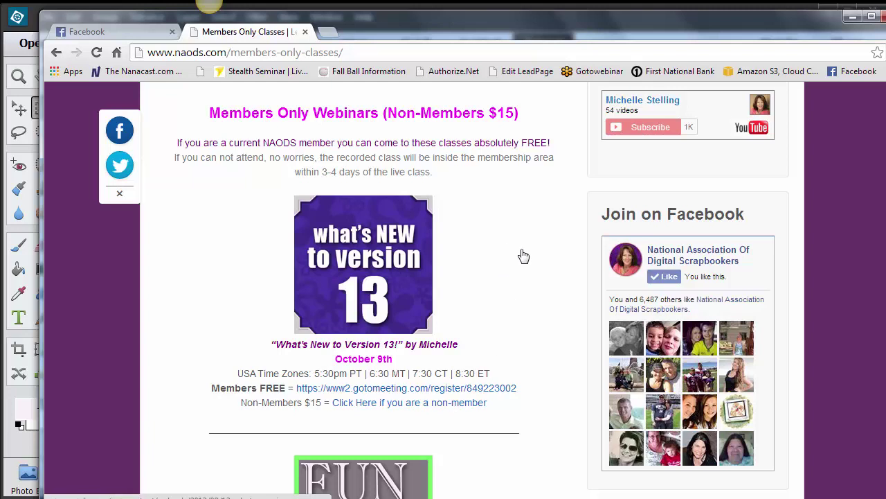
pyautogui.scroll(3, 523, 257)
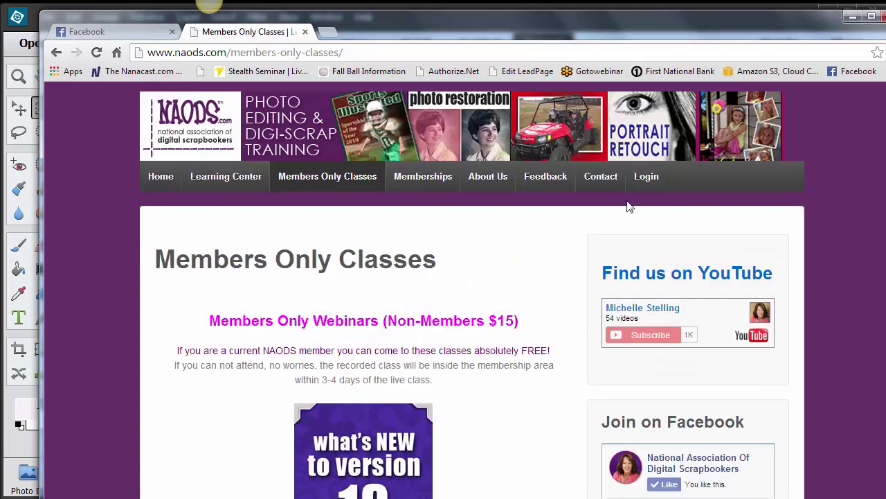
# Log in with the saved member e-mail and password, then open the Gold Membership videos
pyautogui.click(646, 178)
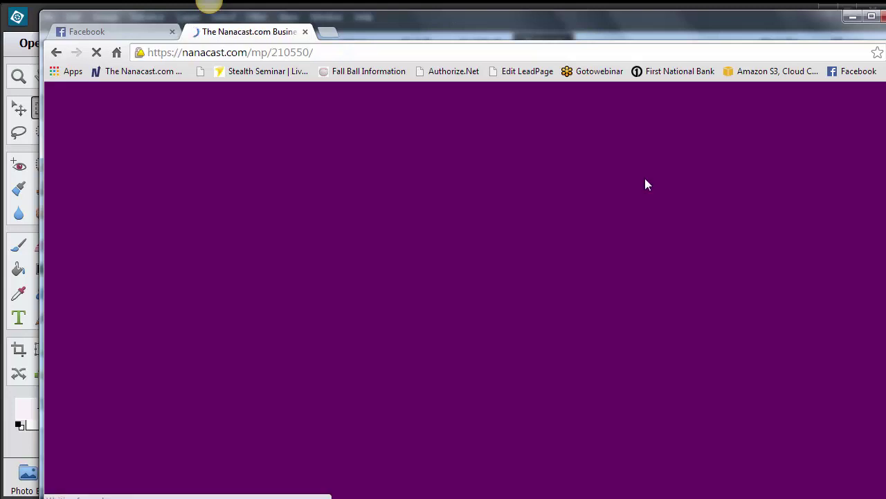
pyautogui.write('in')
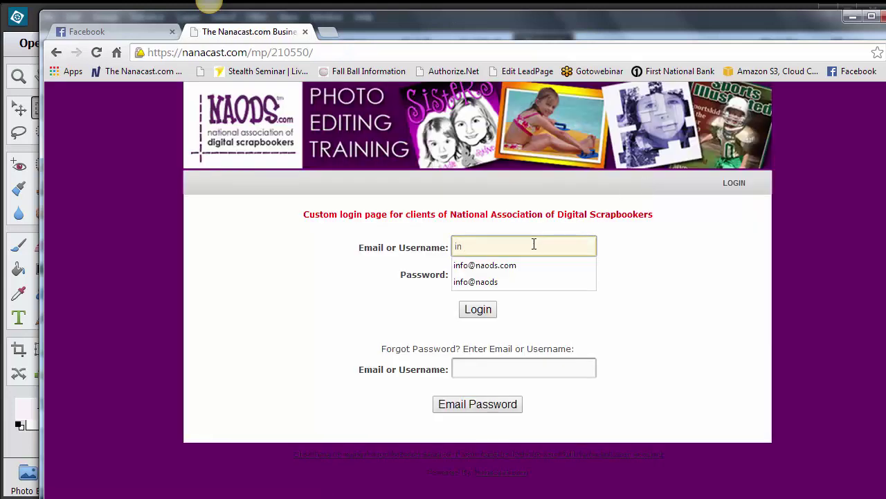
pyautogui.click(526, 266)
pyautogui.click(510, 278)
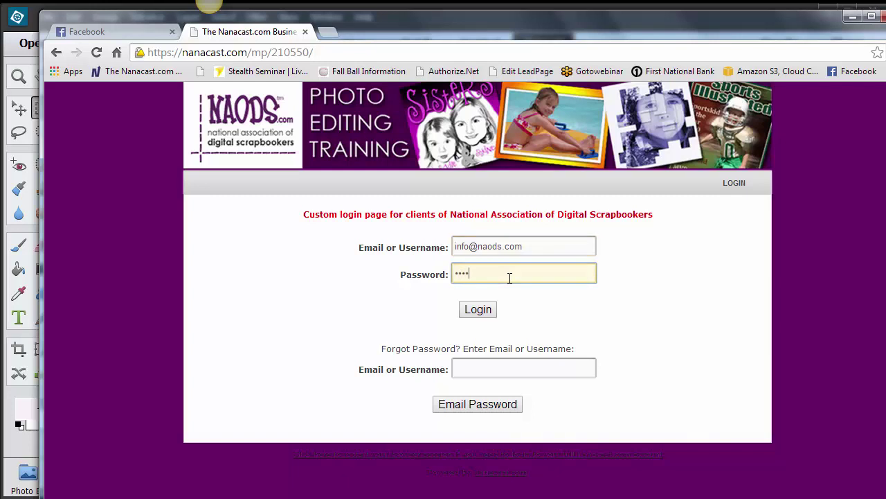
pyautogui.click(478, 309)
pyautogui.click(317, 271)
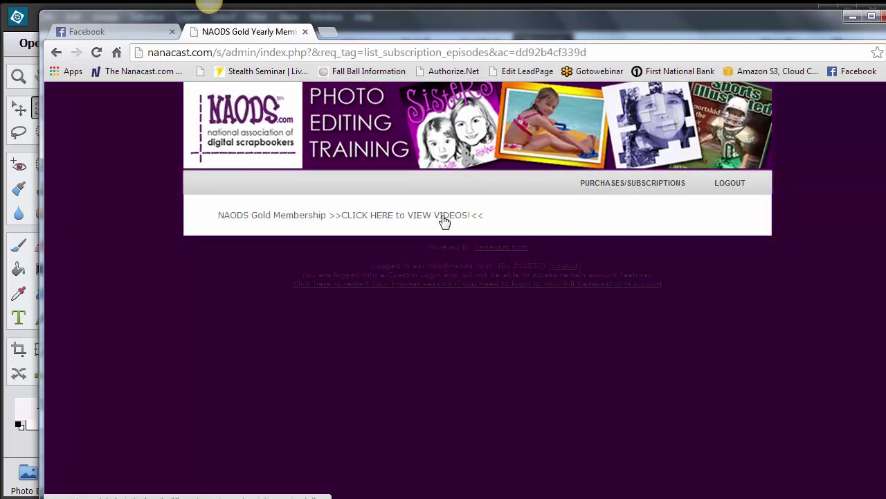
pyautogui.click(443, 216)
# Scroll down through the Gold Membership training video thumbnails and webinars
pyautogui.scroll(-1, 833, 205)
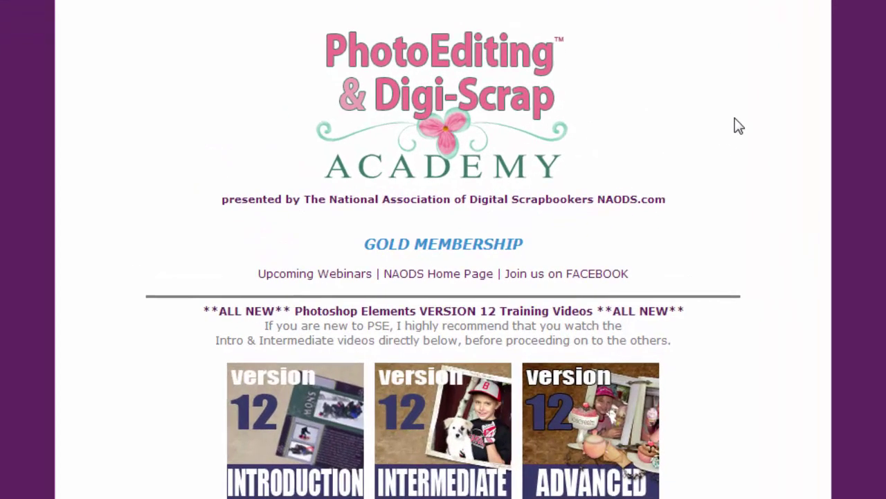
pyautogui.scroll(-3, 774, 158)
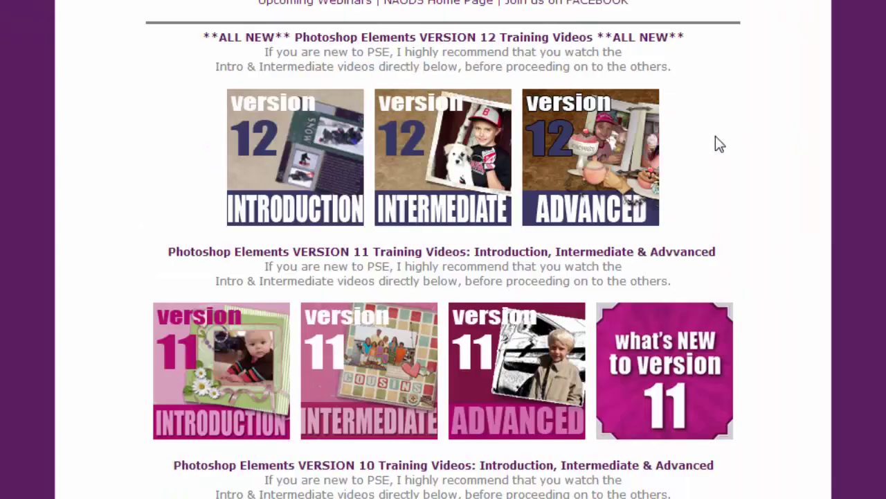
pyautogui.scroll(-4, 754, 139)
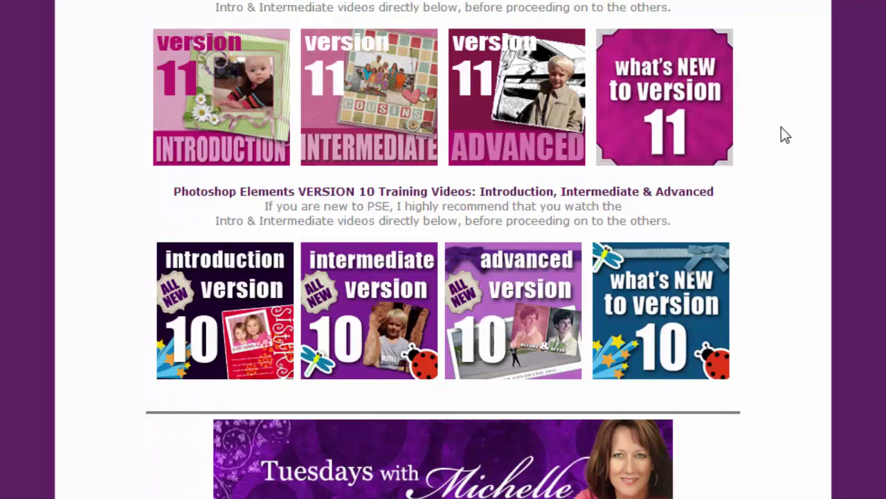
pyautogui.scroll(-1, 789, 145)
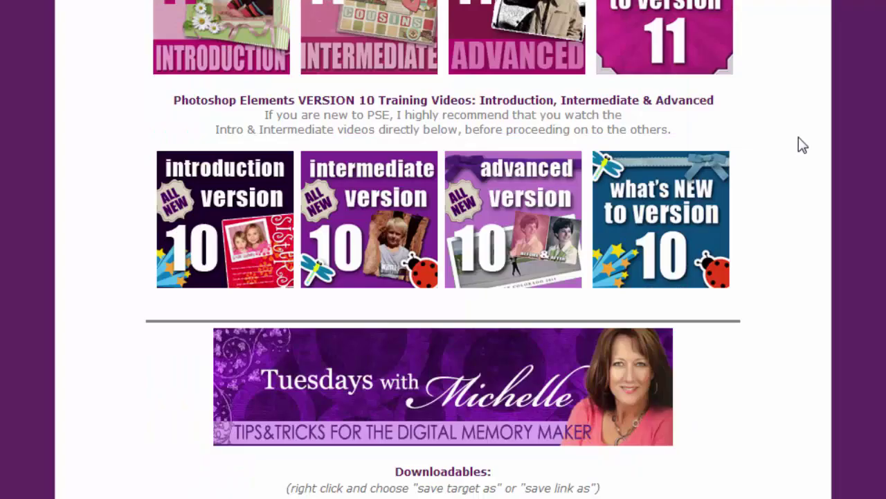
pyautogui.scroll(-3, 800, 145)
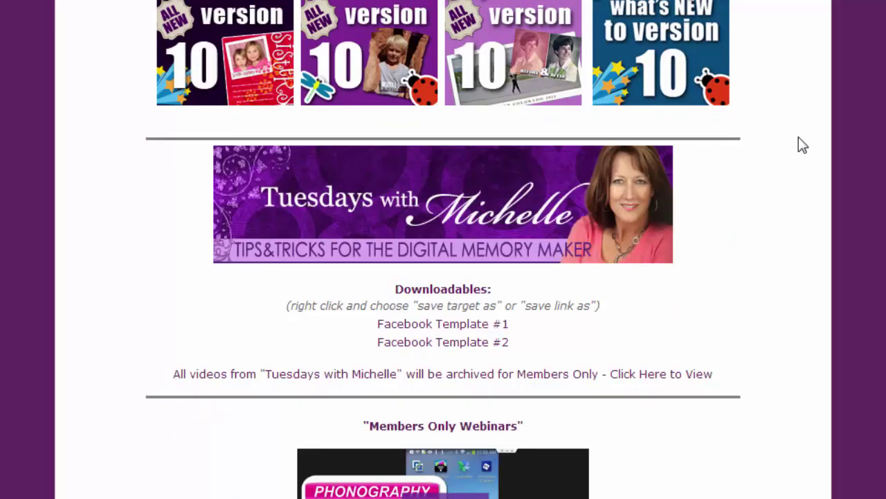
pyautogui.scroll(-1, 798, 136)
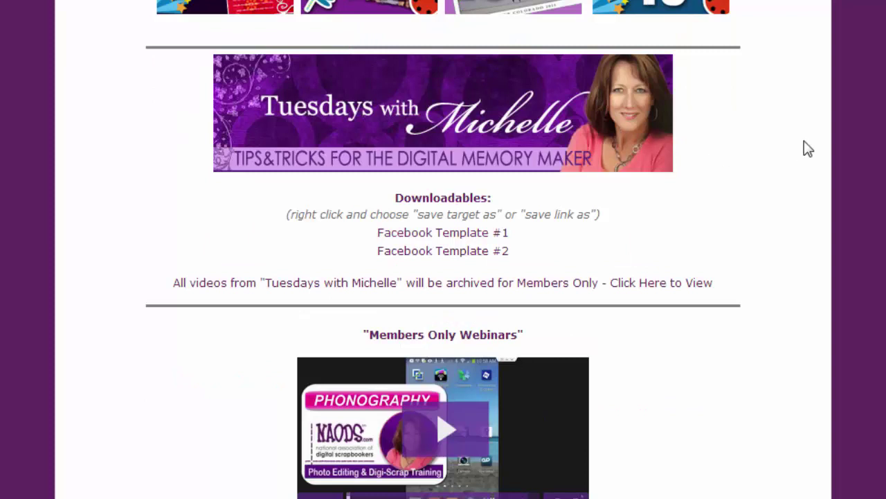
pyautogui.scroll(-3, 804, 141)
pyautogui.scroll(-2, 804, 142)
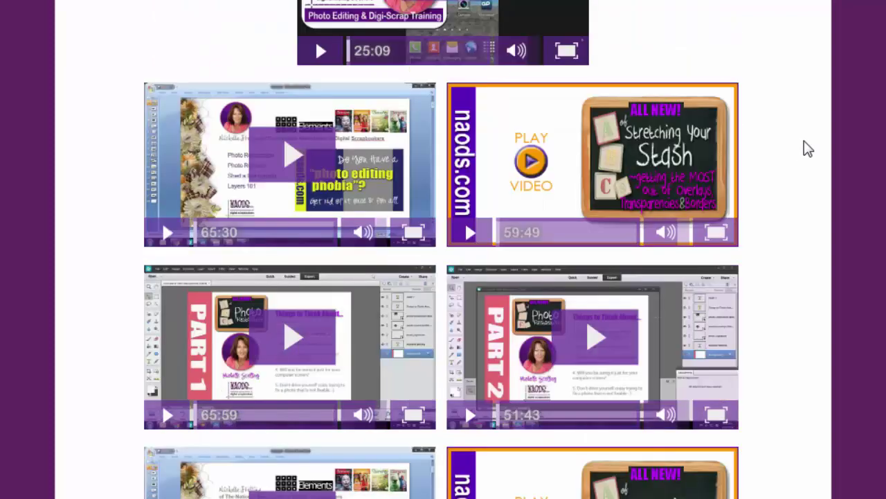
pyautogui.scroll(-2, 804, 142)
pyautogui.scroll(-3, 804, 142)
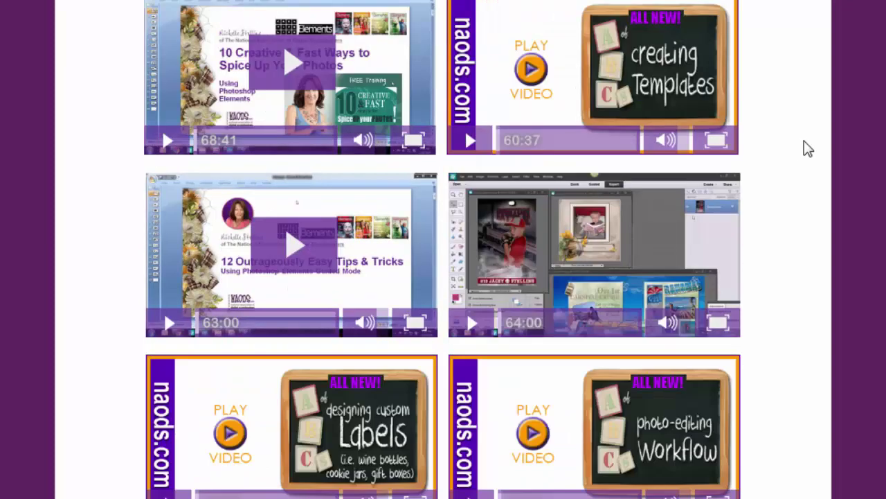
pyautogui.scroll(-5, 804, 141)
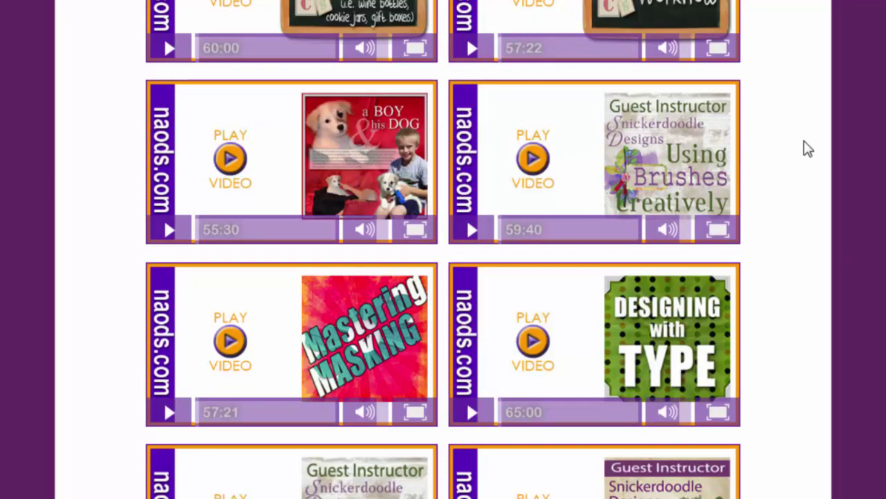
pyautogui.scroll(-1, 804, 140)
pyautogui.scroll(-2, 803, 140)
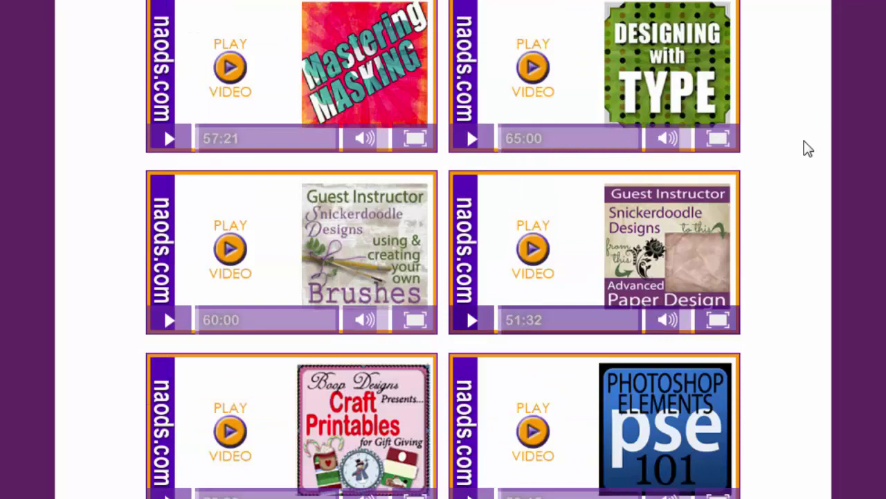
pyautogui.scroll(-9, 804, 141)
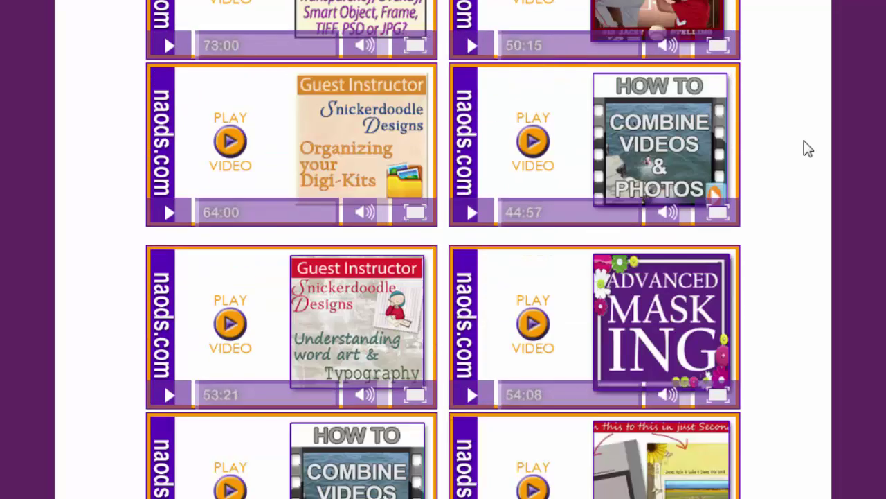
pyautogui.scroll(-5, 808, 149)
pyautogui.scroll(-4, 808, 149)
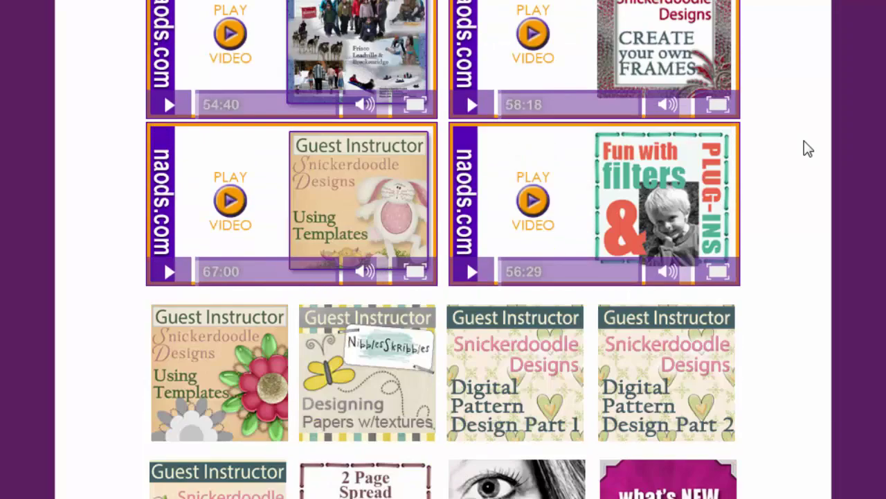
pyautogui.scroll(9, 808, 149)
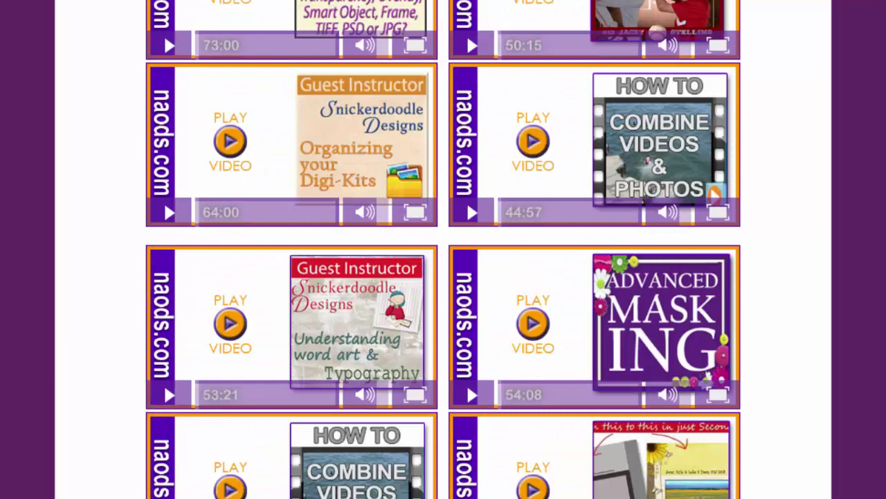
# Load naods.com/secret and highlight the $199 annual membership price further down
pyautogui.write('naods.com')
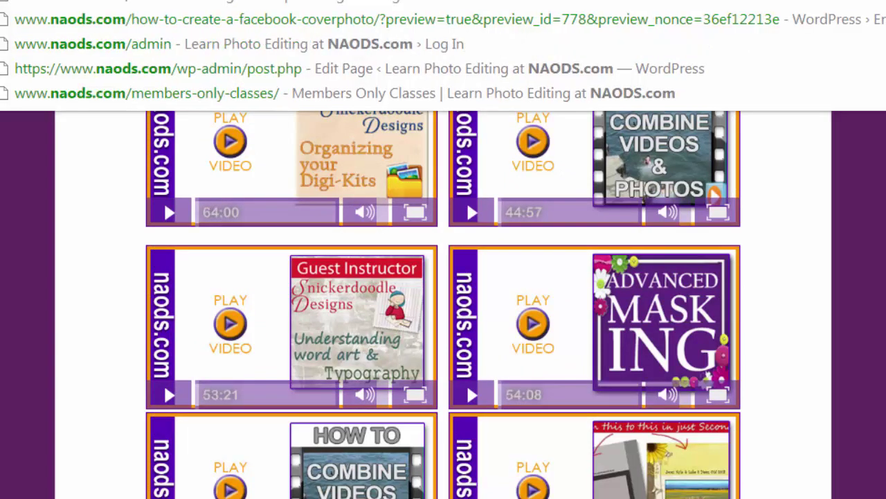
pyautogui.write('/secret')
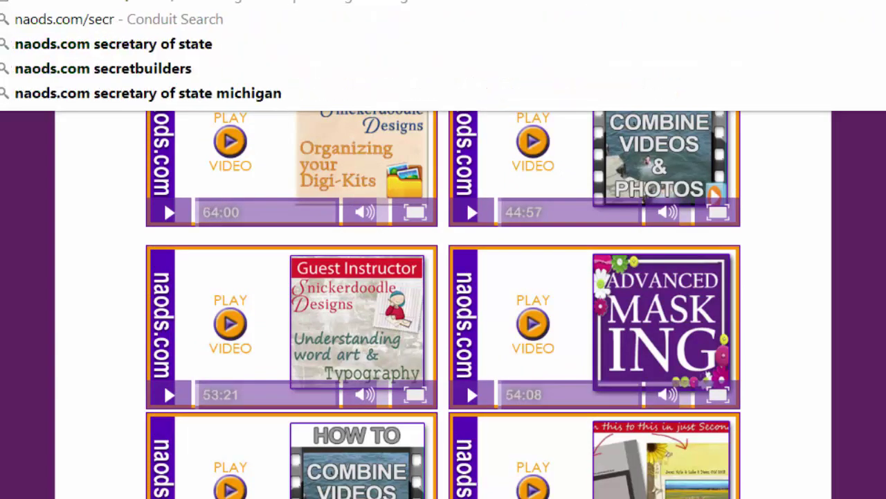
pyautogui.press('Return')
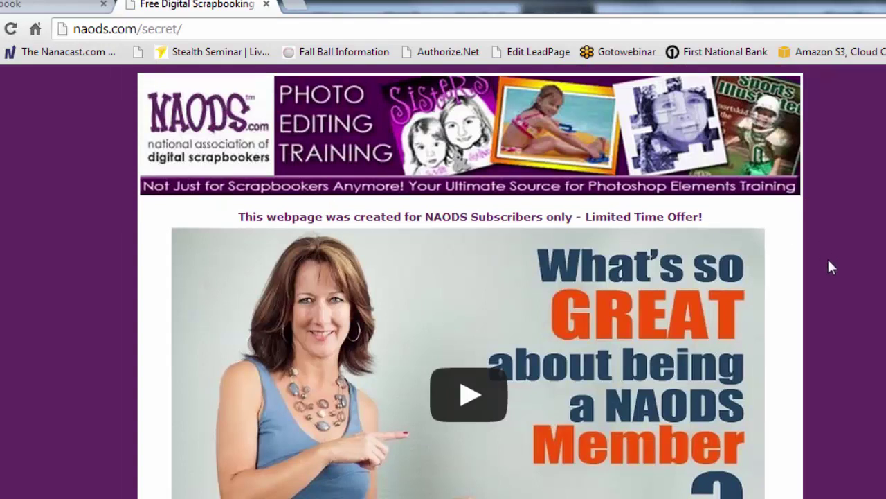
pyautogui.scroll(-3, 857, 269)
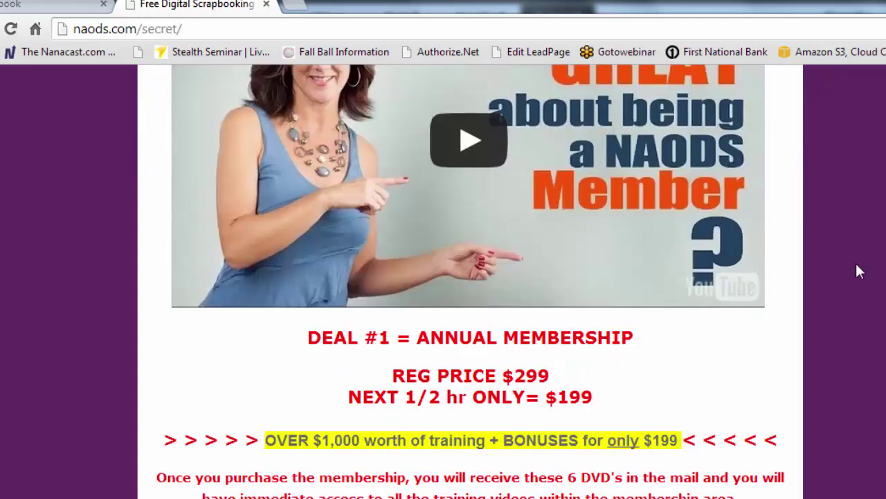
pyautogui.scroll(-3, 858, 271)
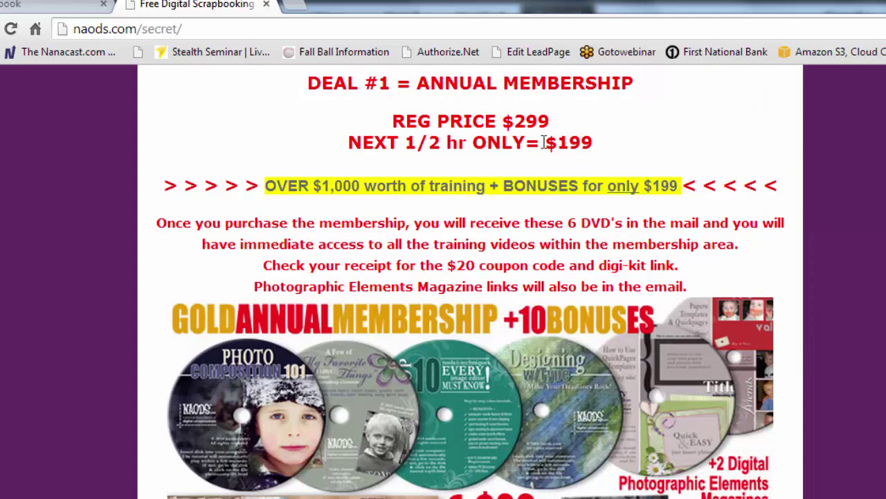
pyautogui.moveTo(546, 142); pyautogui.dragTo(596, 143)
pyautogui.scroll(-1, 861, 234)
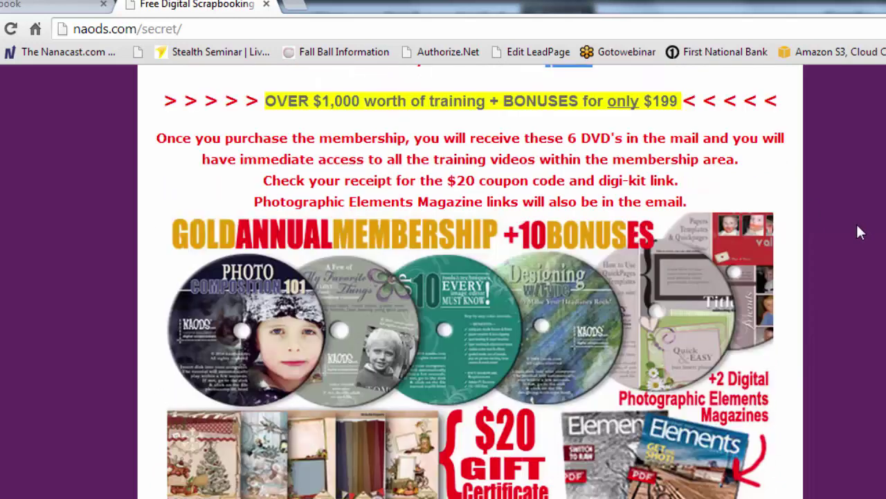